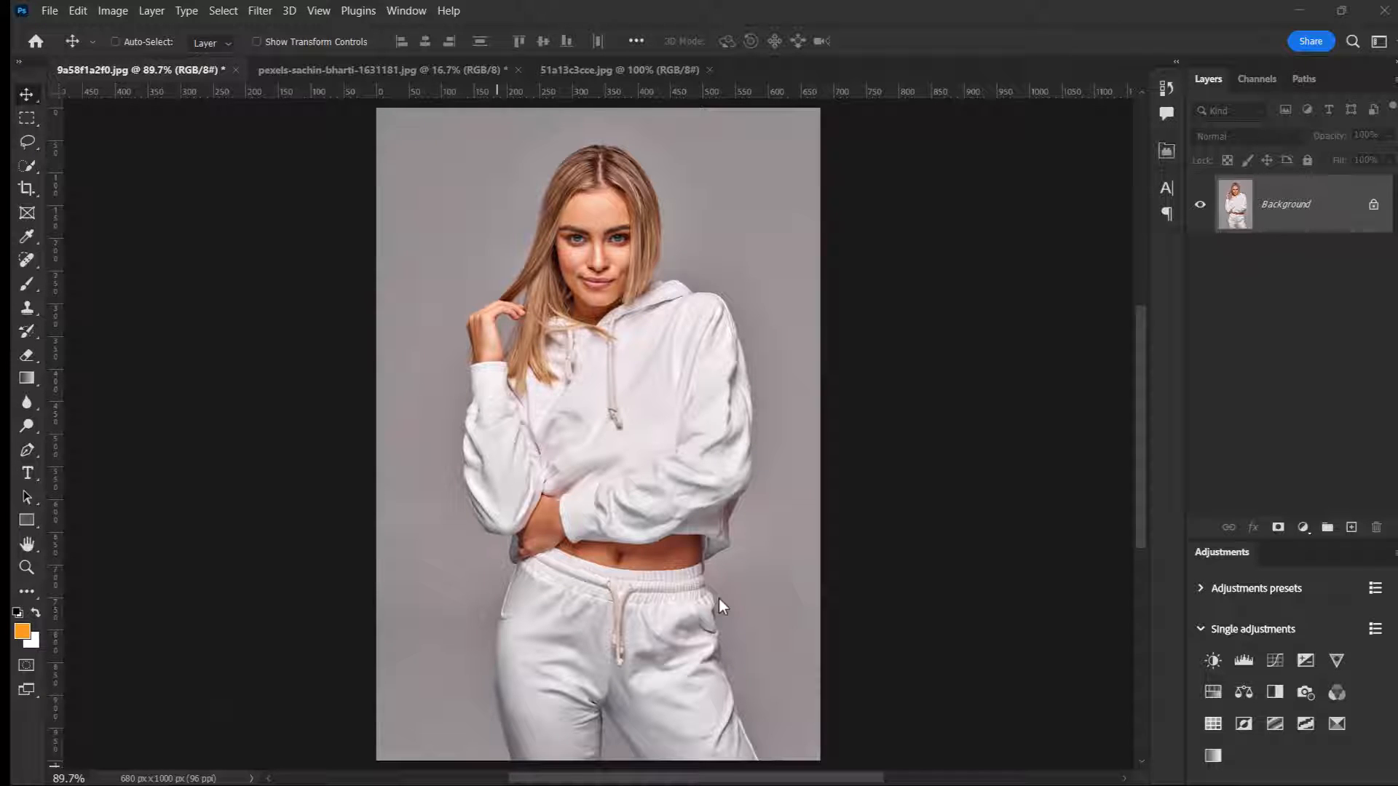
Step: Duplicate the Background layer of 9a58f1a2f0.jpg, the photo of the woman in the white hoodie
click(378, 69)
click(619, 70)
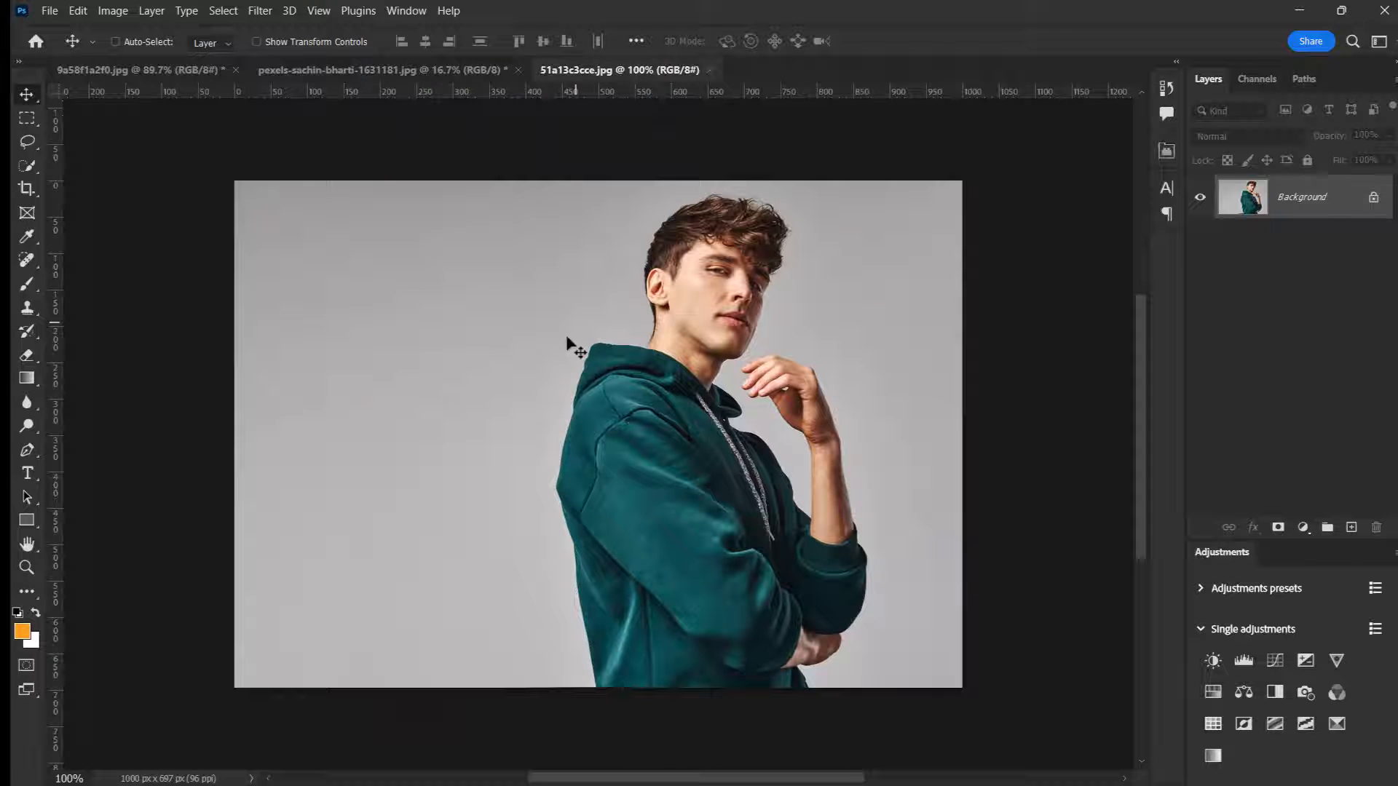
click(149, 67)
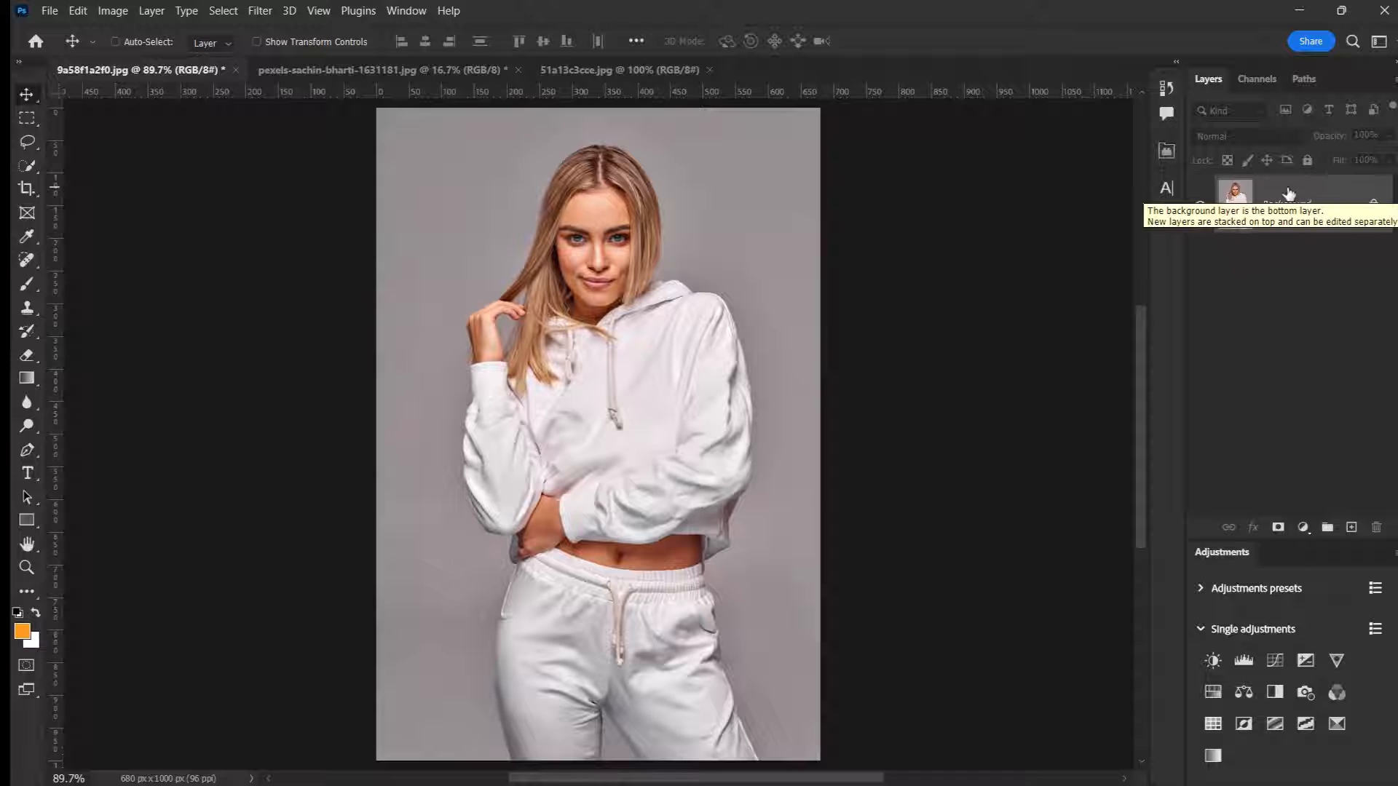
key(ctrl+j)
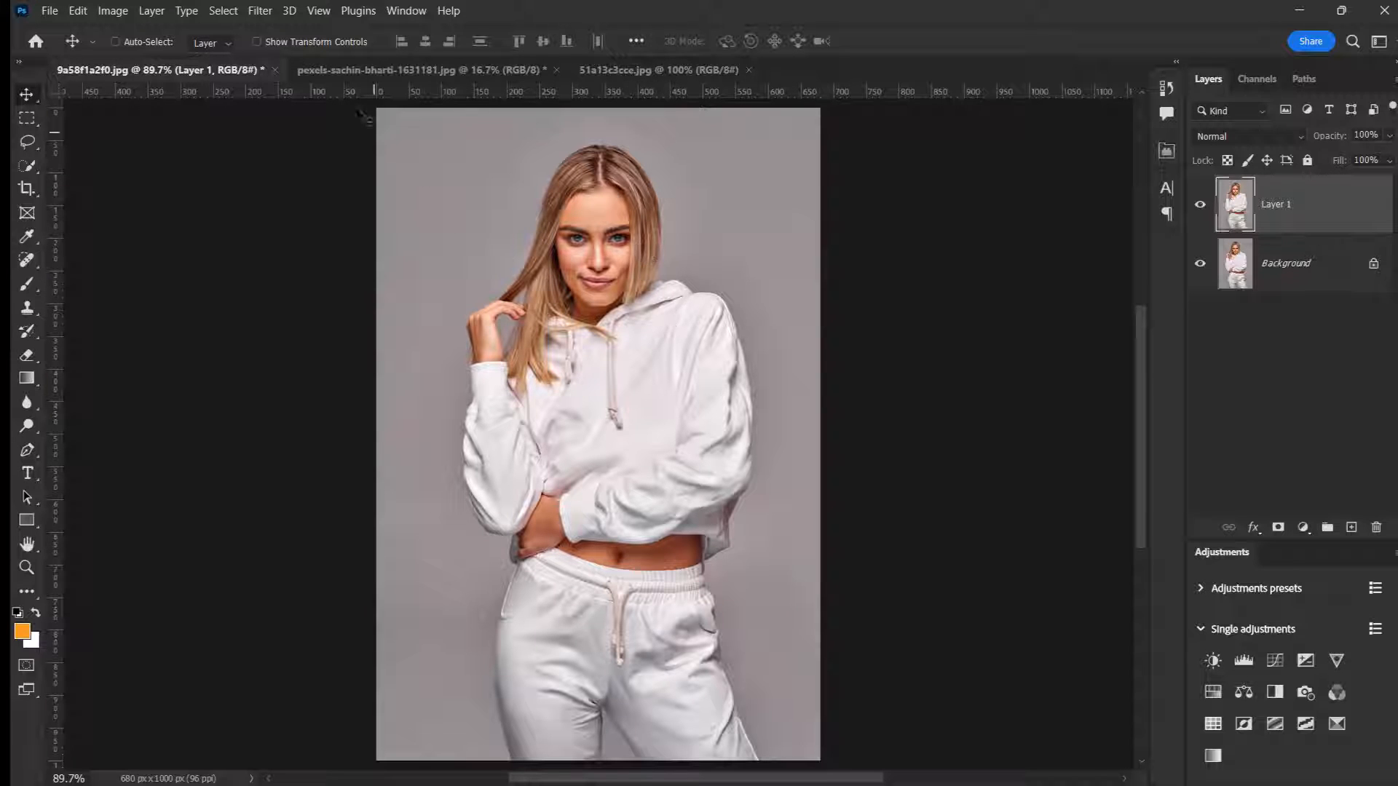
Step: Select the subject on the duplicated layer automatically and turn the selection into a layer mask
click(223, 11)
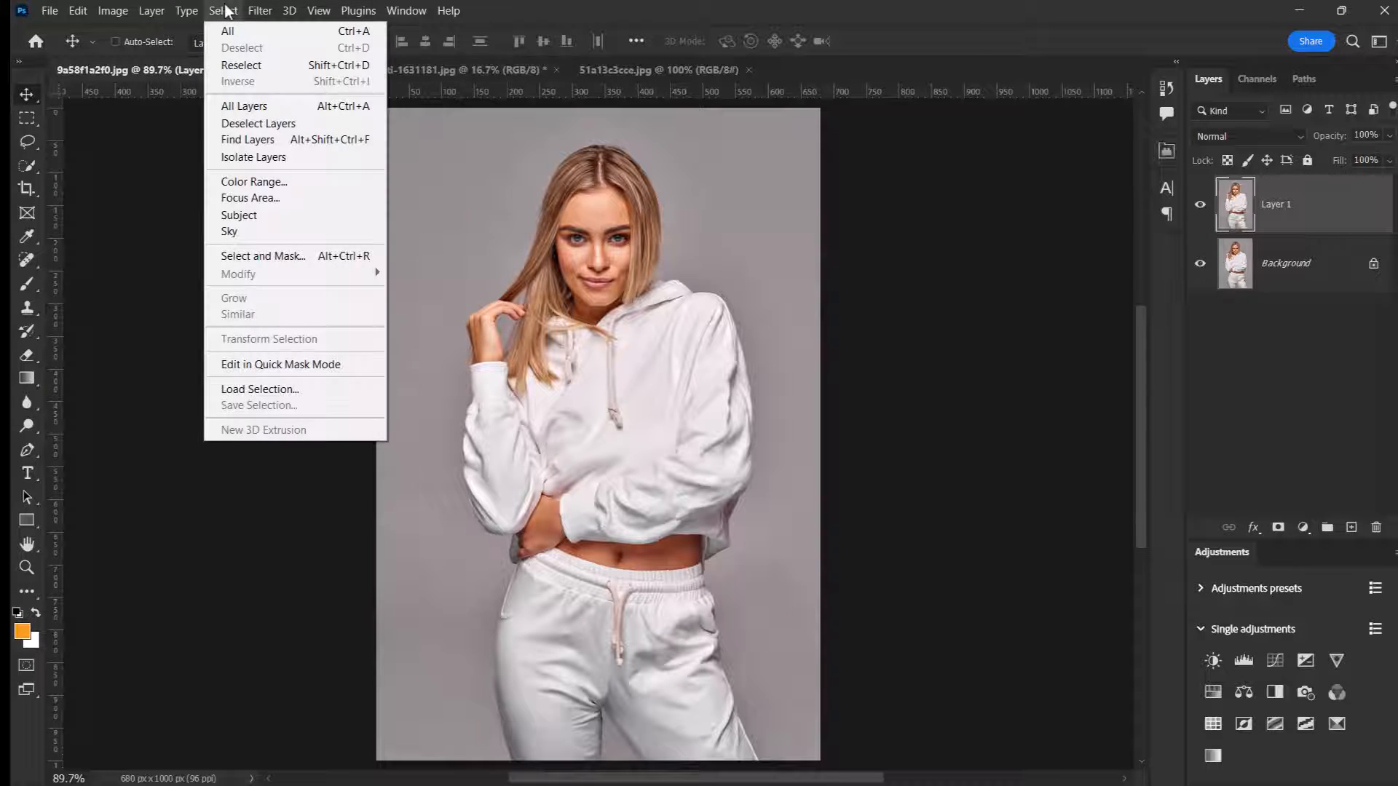
click(269, 216)
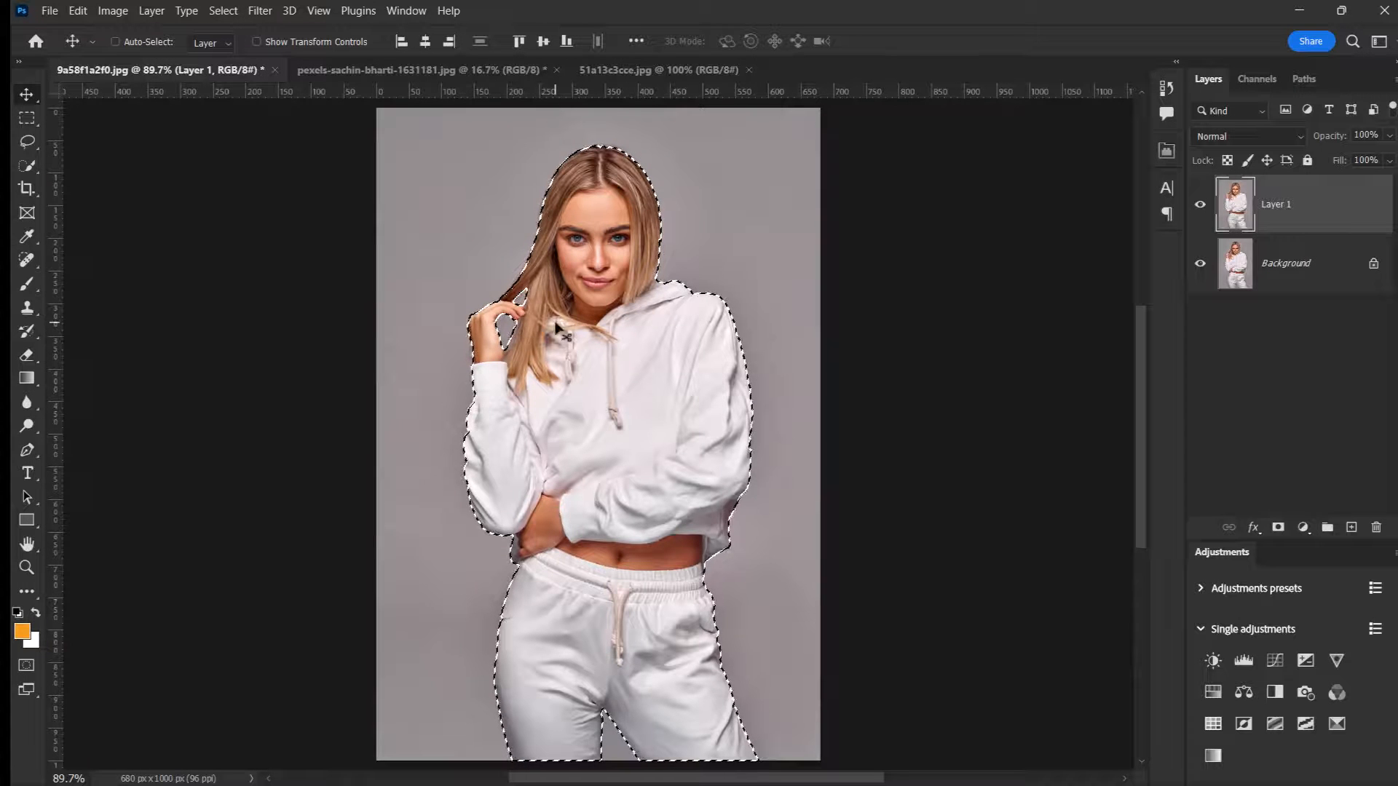
click(1278, 530)
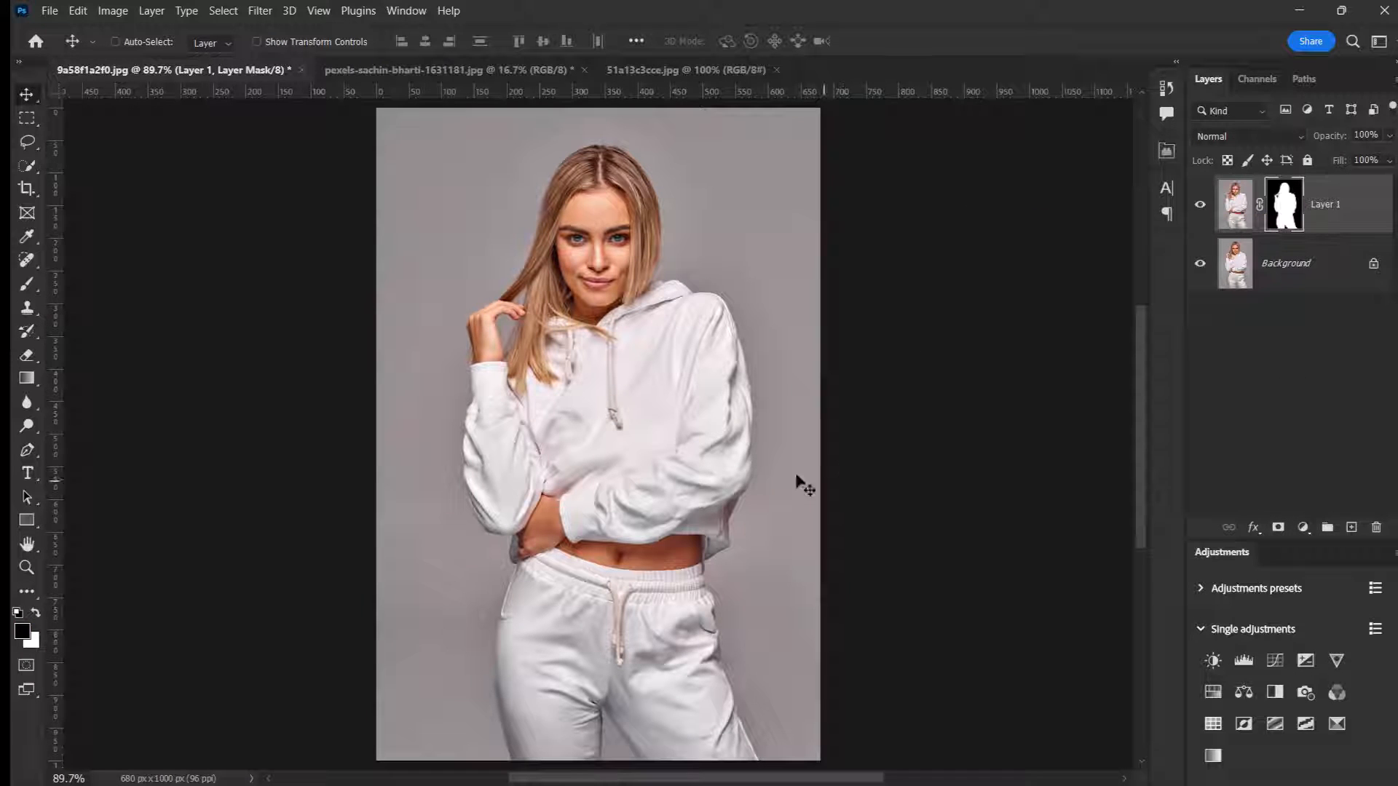
Step: In the photo of the woman in the floral skirt, auto-select the subject and mask out the background
click(404, 72)
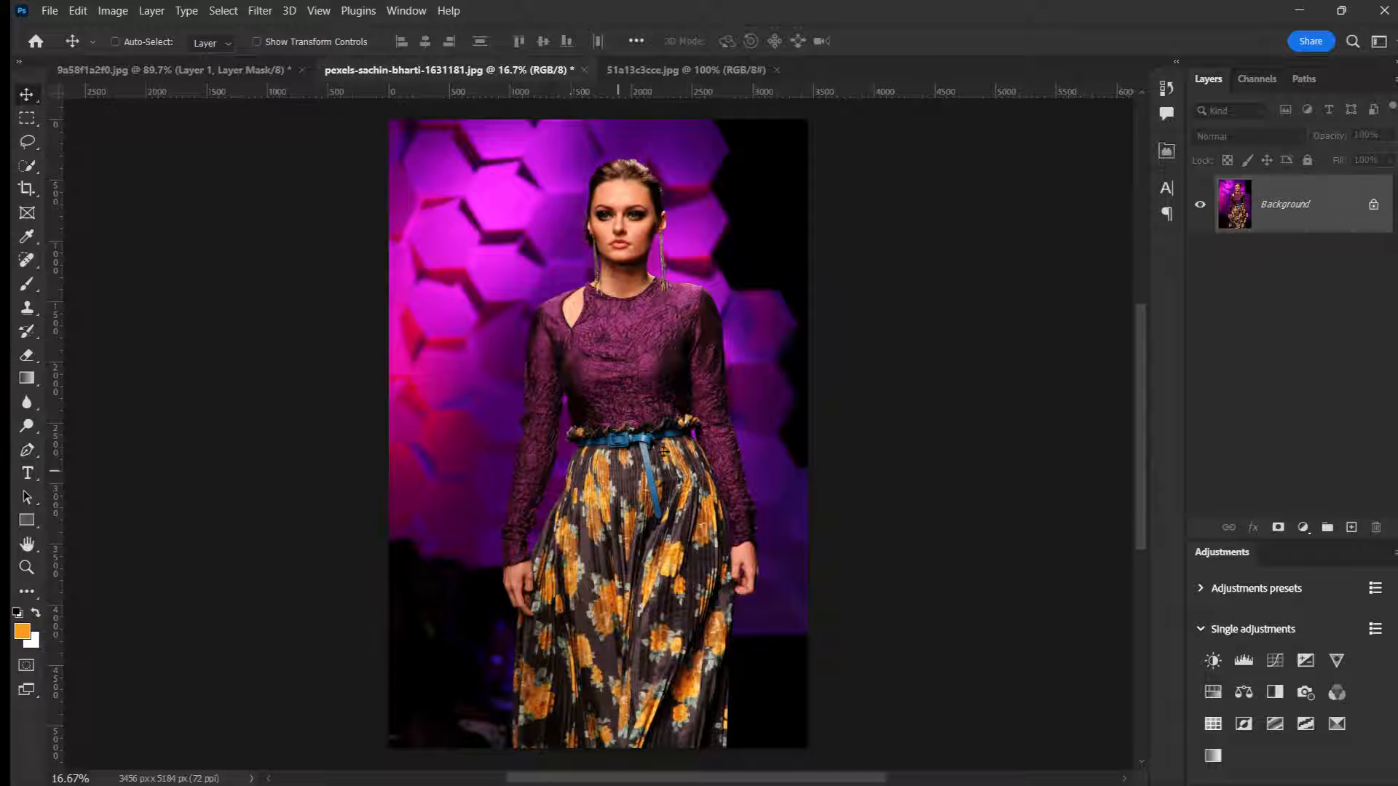
click(627, 71)
click(492, 68)
click(220, 10)
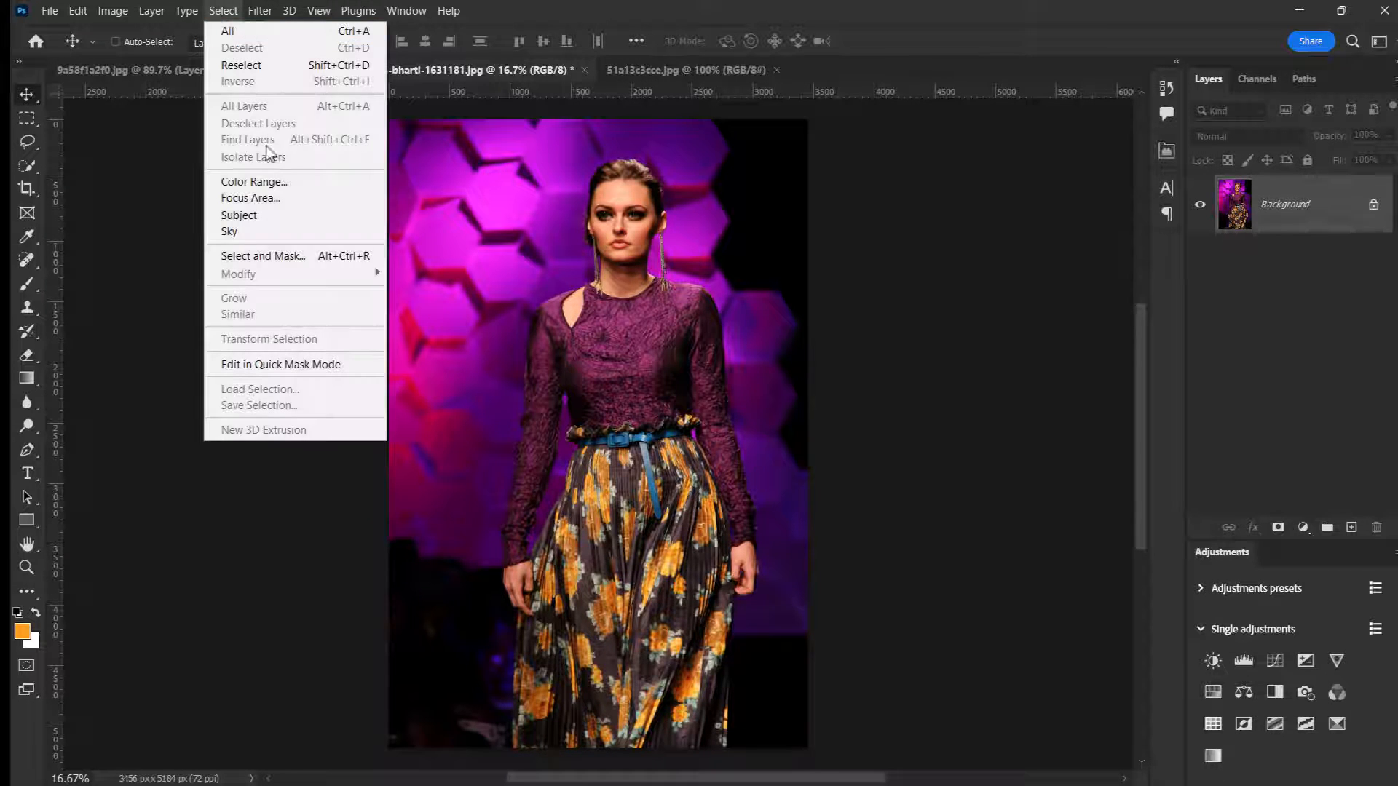
click(269, 213)
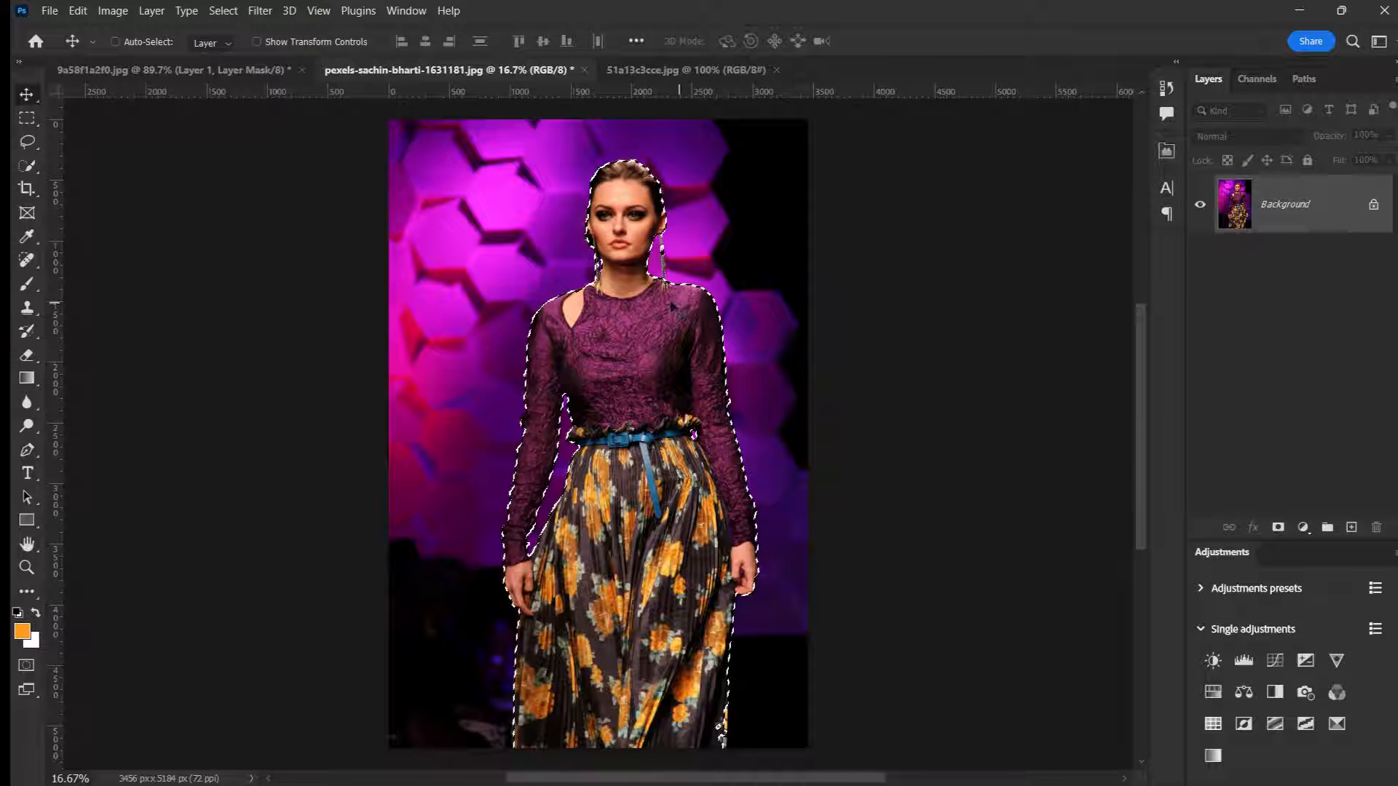
click(1278, 528)
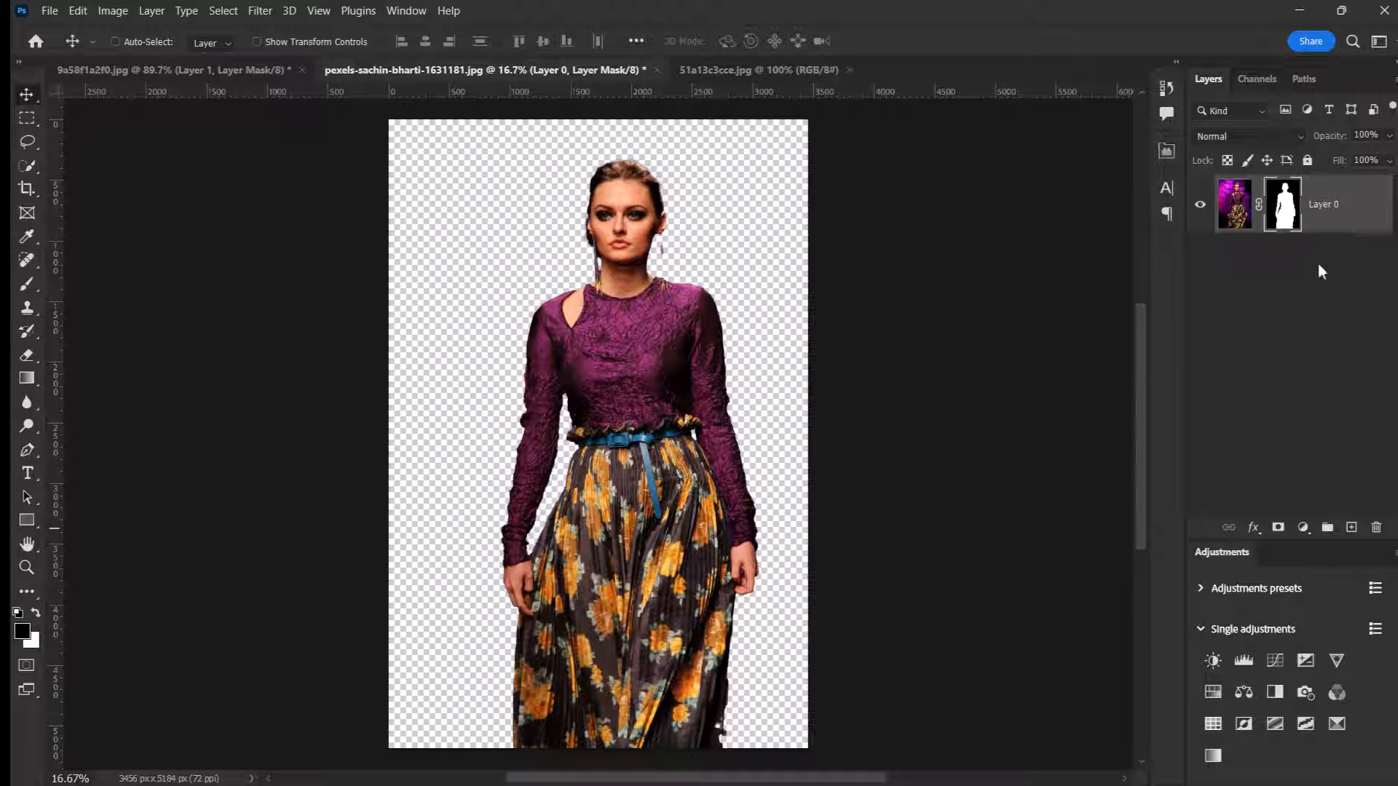
Step: Convert the masked woman in the floral skirt to a smart object and paste a copy in place into 9a58f1a2f0.jpg
right_click(1334, 194)
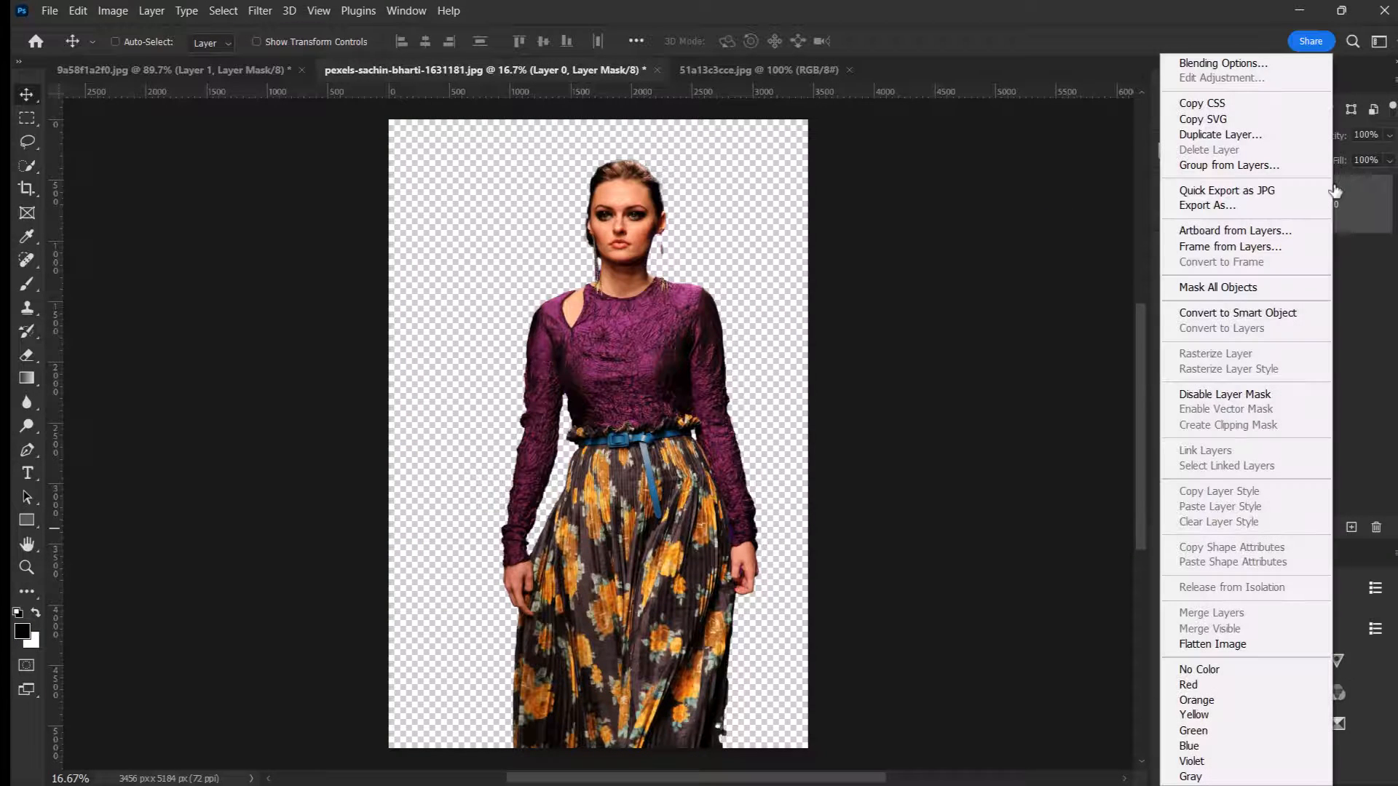
click(1236, 314)
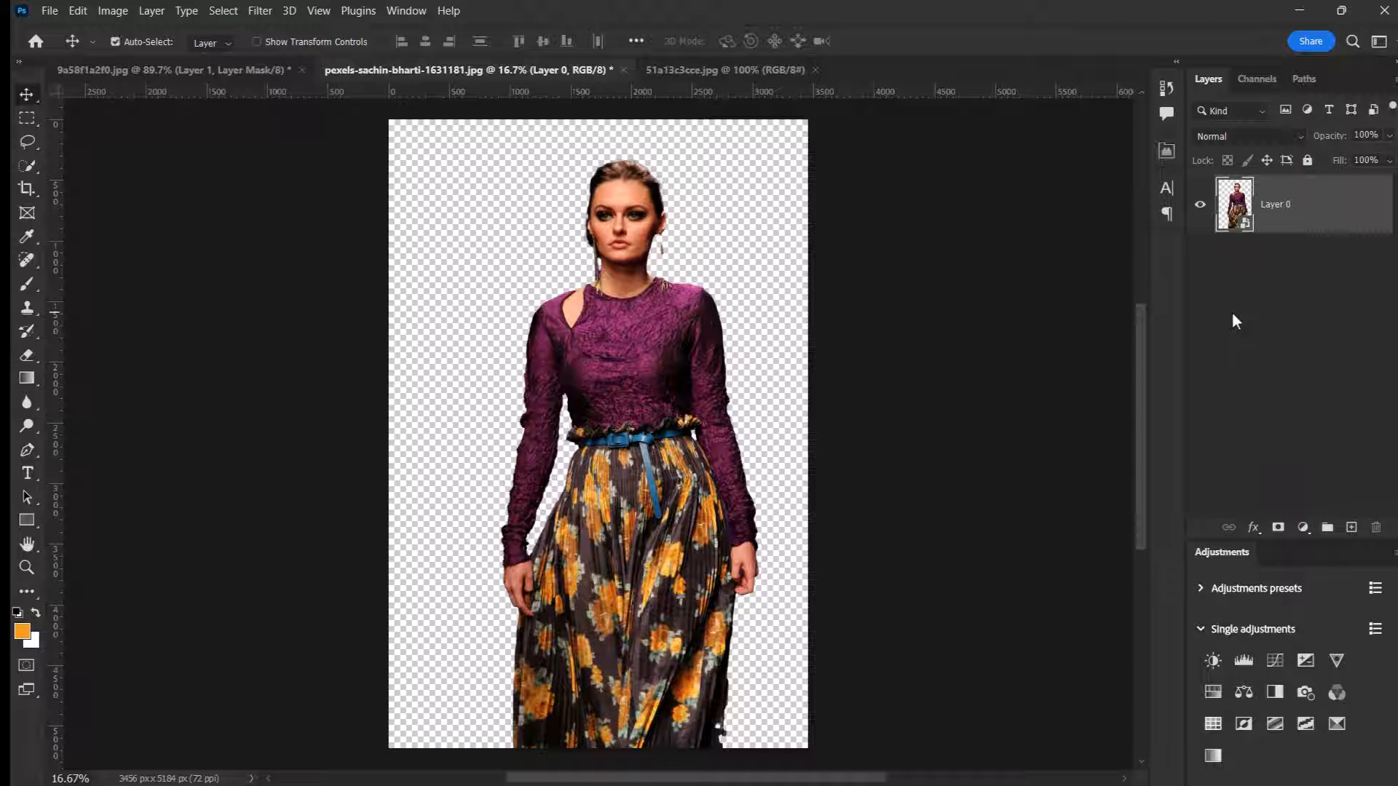
key(ctrl+c)
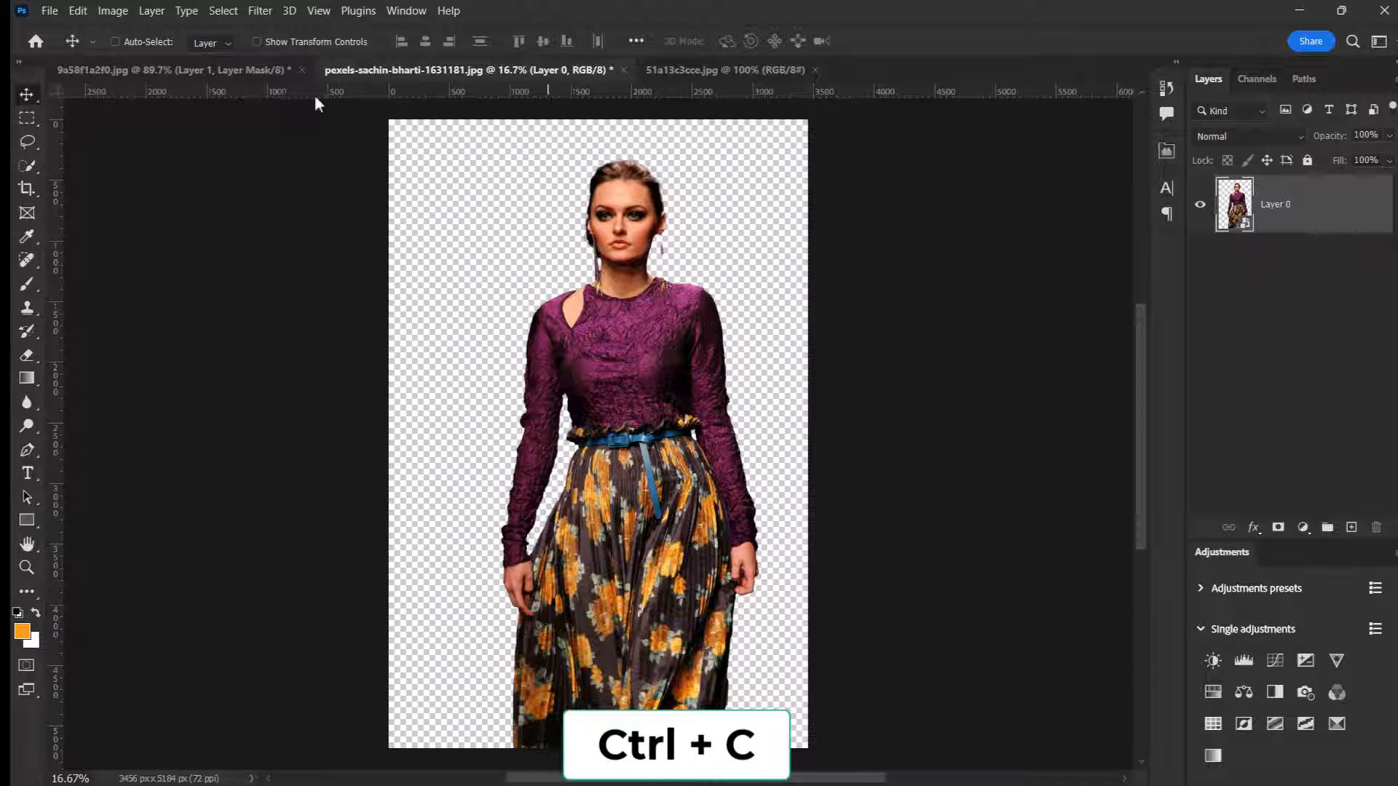
click(218, 64)
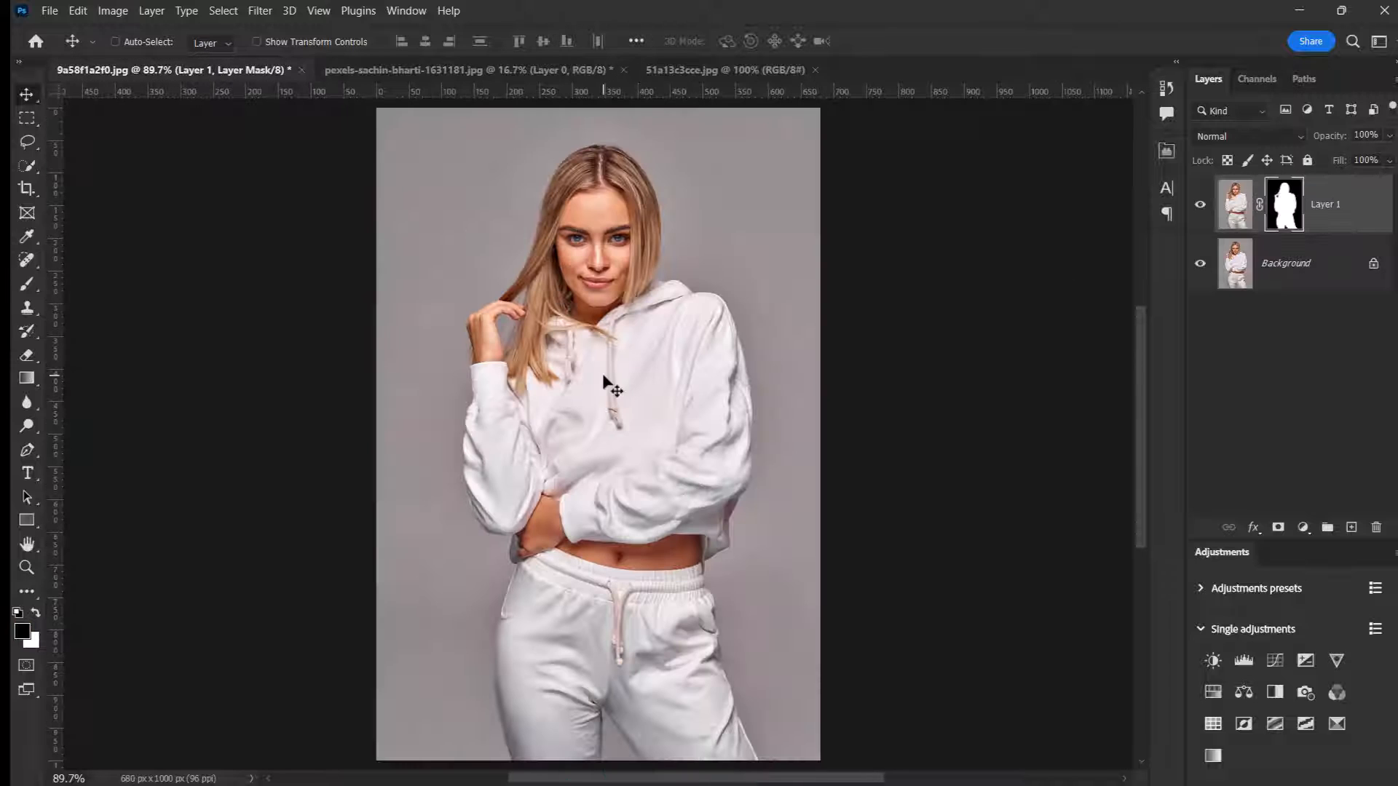
key(ctrl+shift+v)
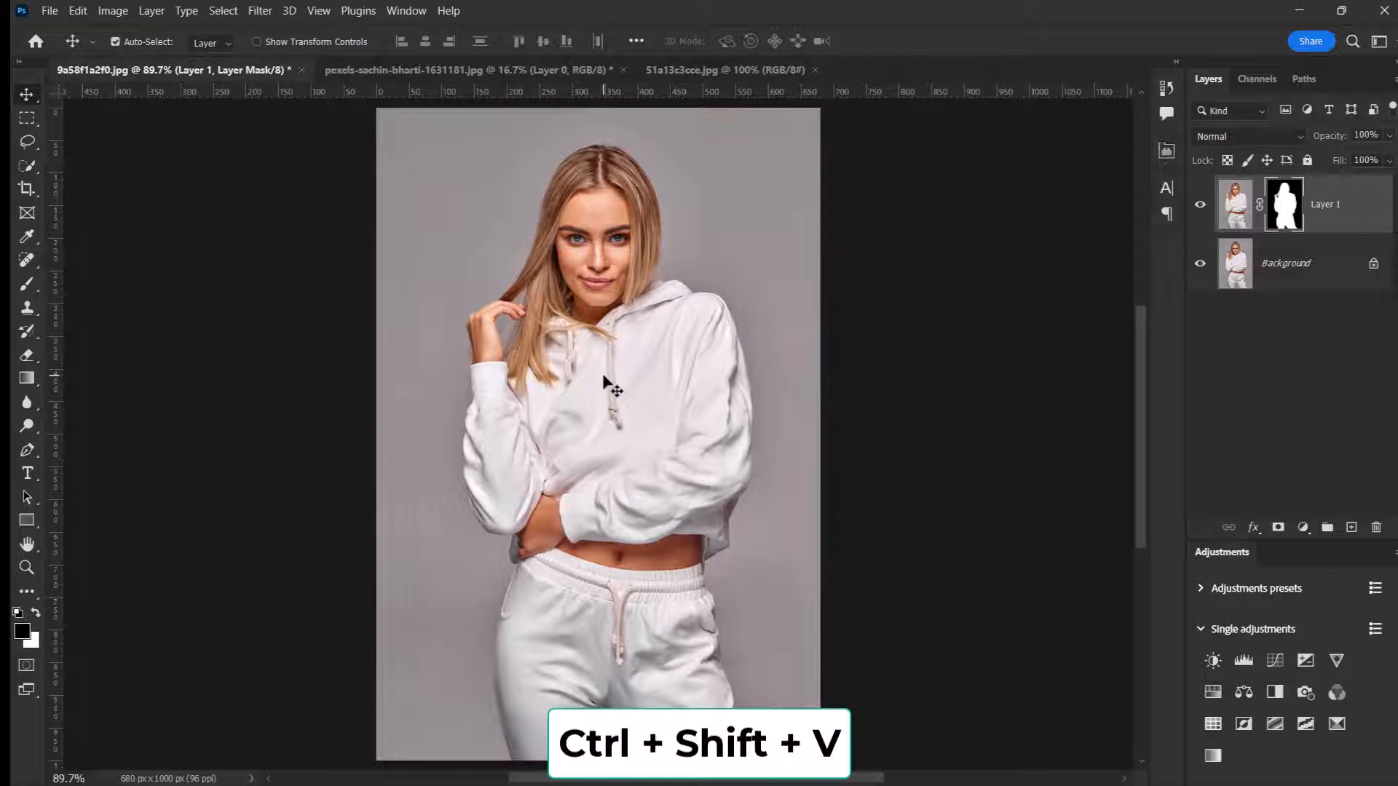
Step: Scale the pasted woman to about 15.56% and position her along the photo's left side, beside the woman in white
scroll(605, 345, down, 5)
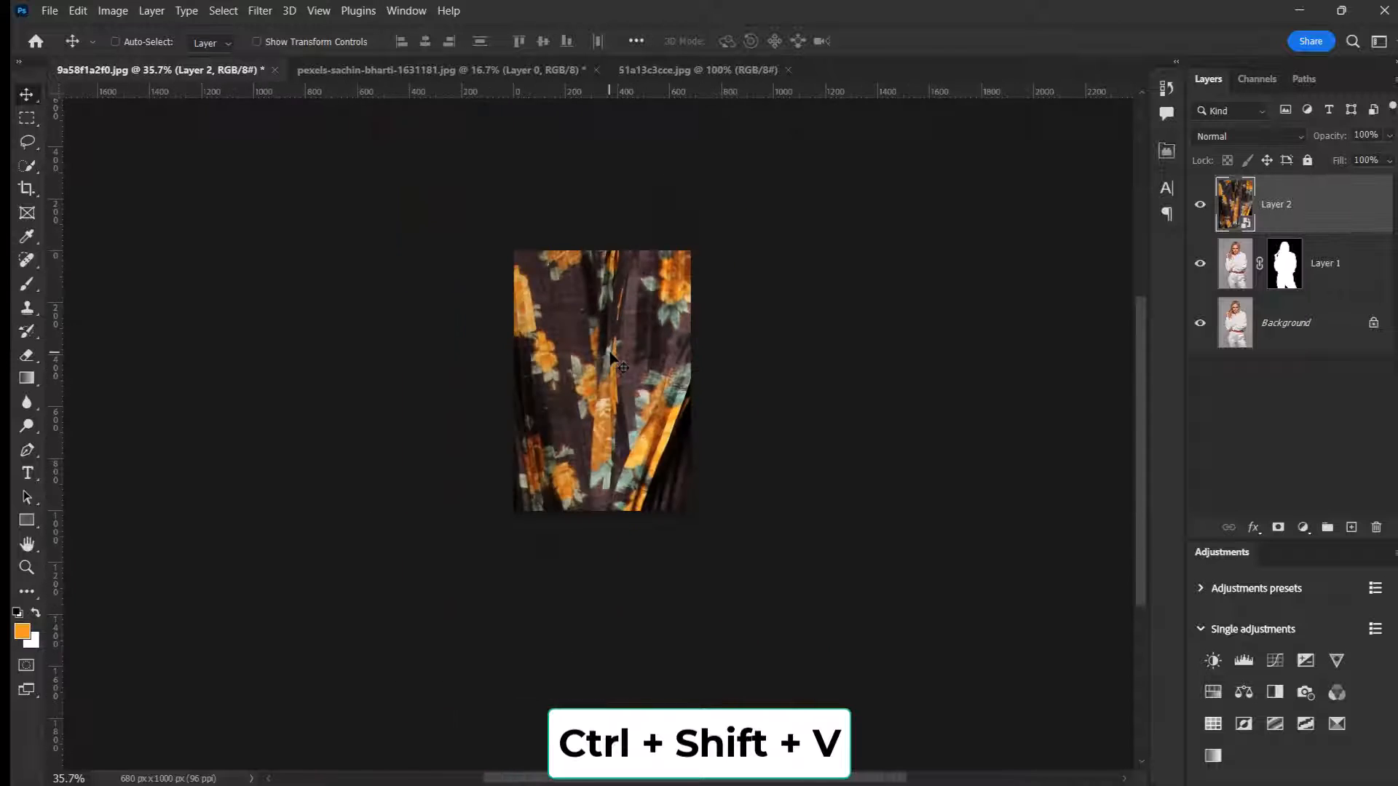
key(ctrl+t)
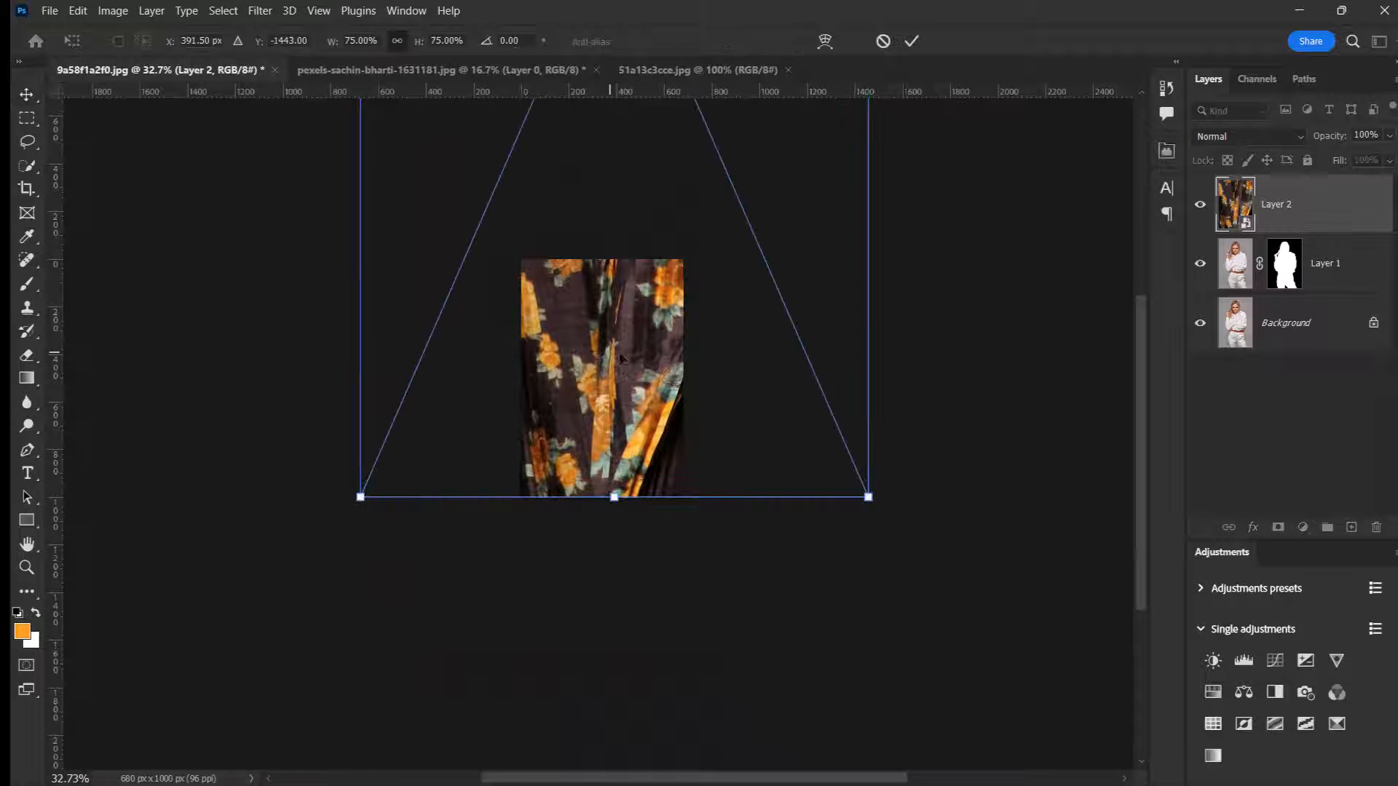
drag(890, 496, 737, 153)
drag(618, 126, 606, 508)
scroll(553, 415, up, 4)
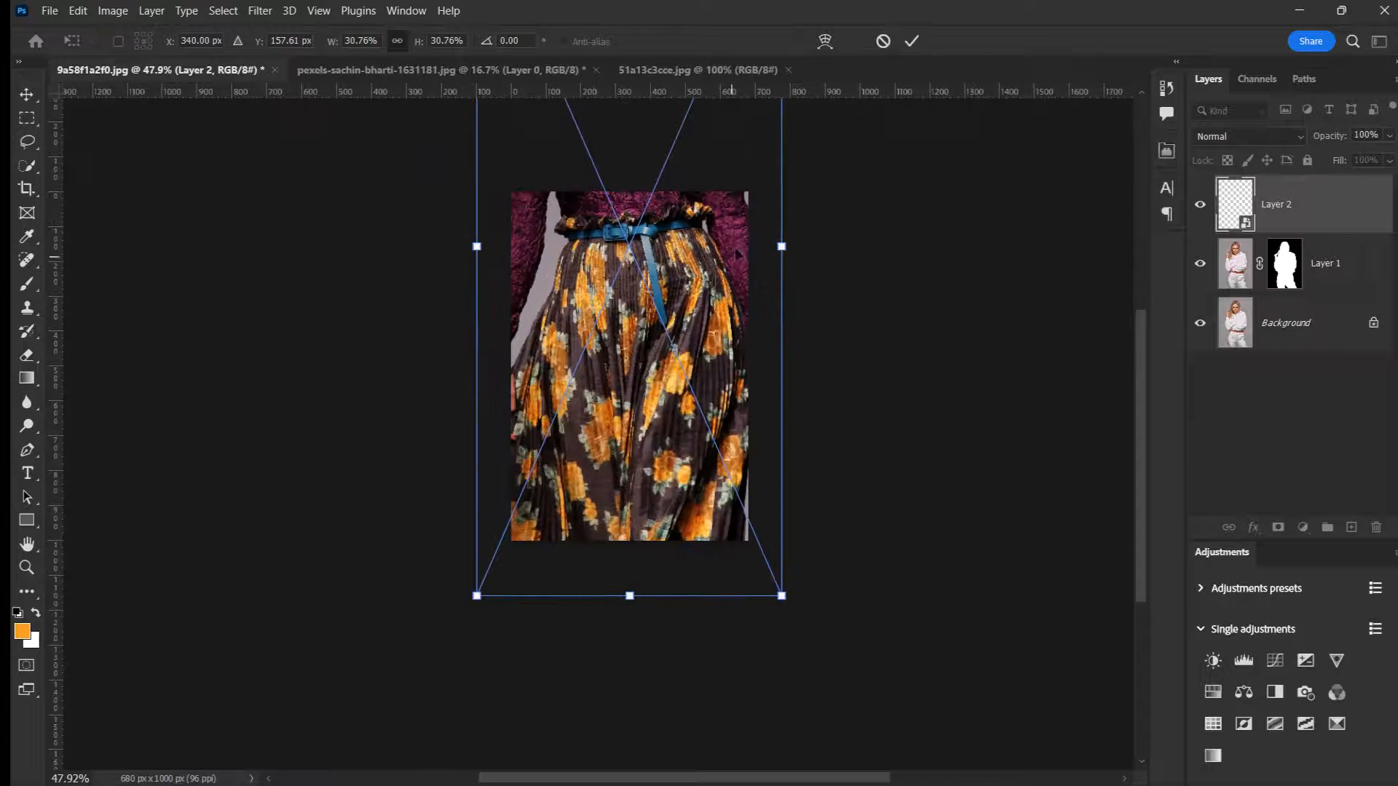
drag(782, 245, 562, 419)
scroll(634, 245, up, 4)
scroll(664, 284, up, 1)
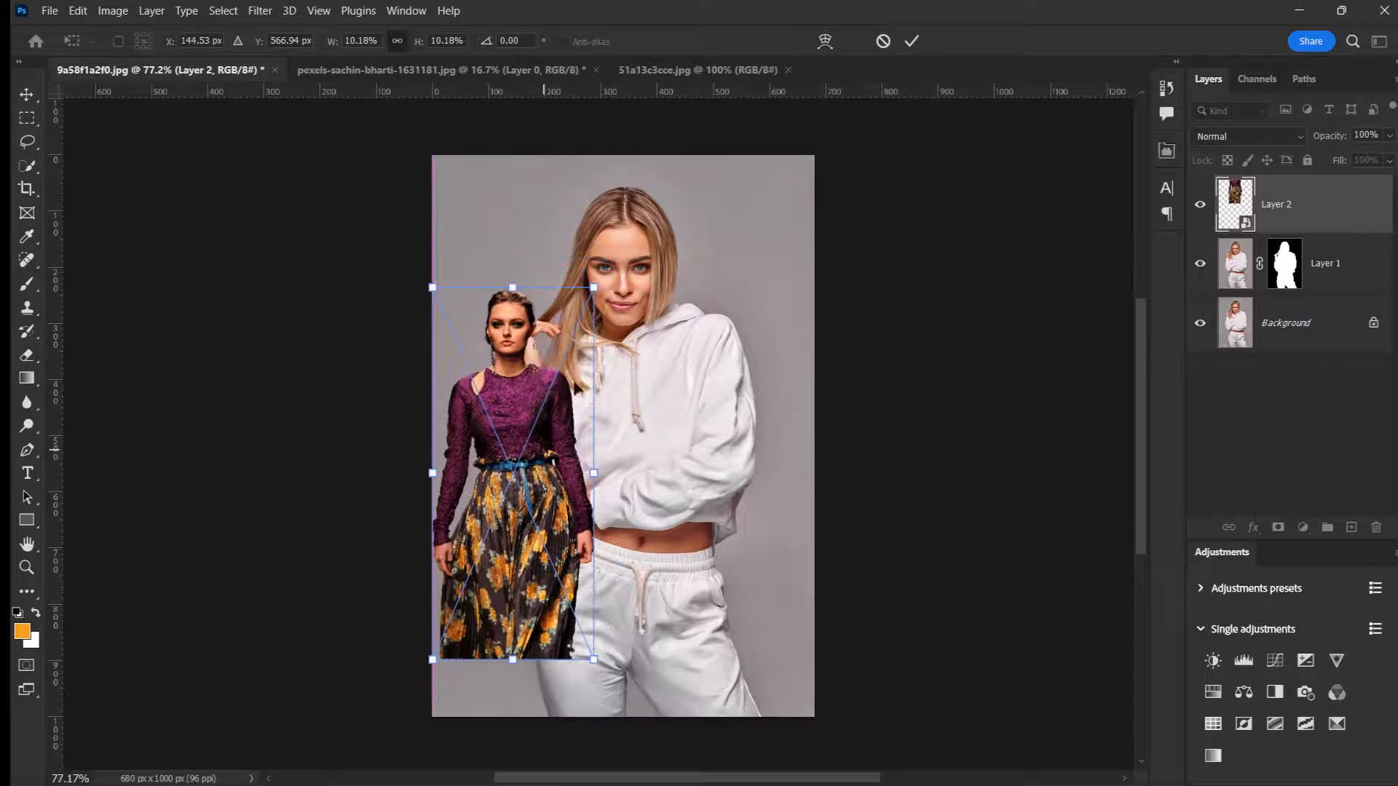
drag(593, 286, 637, 189)
drag(553, 367, 545, 335)
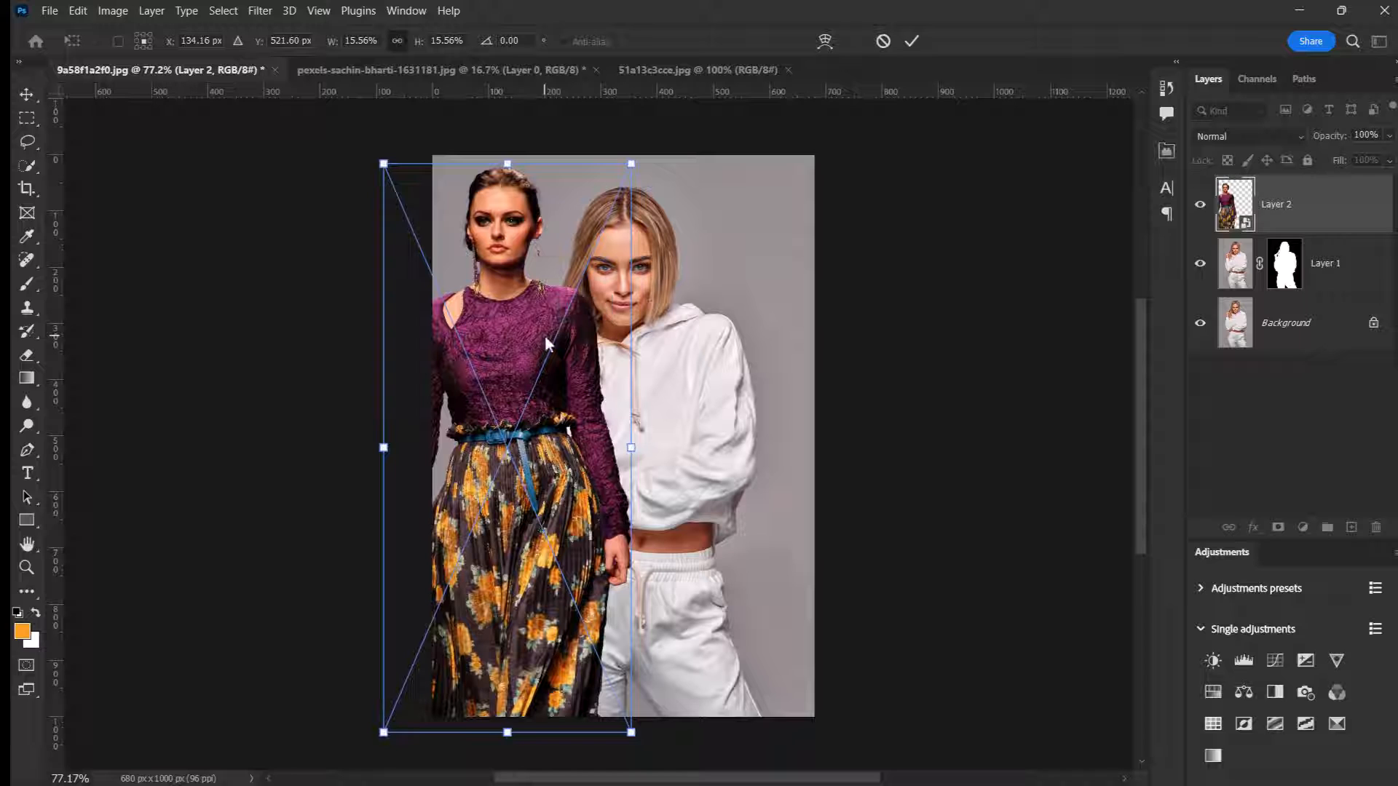
click(915, 41)
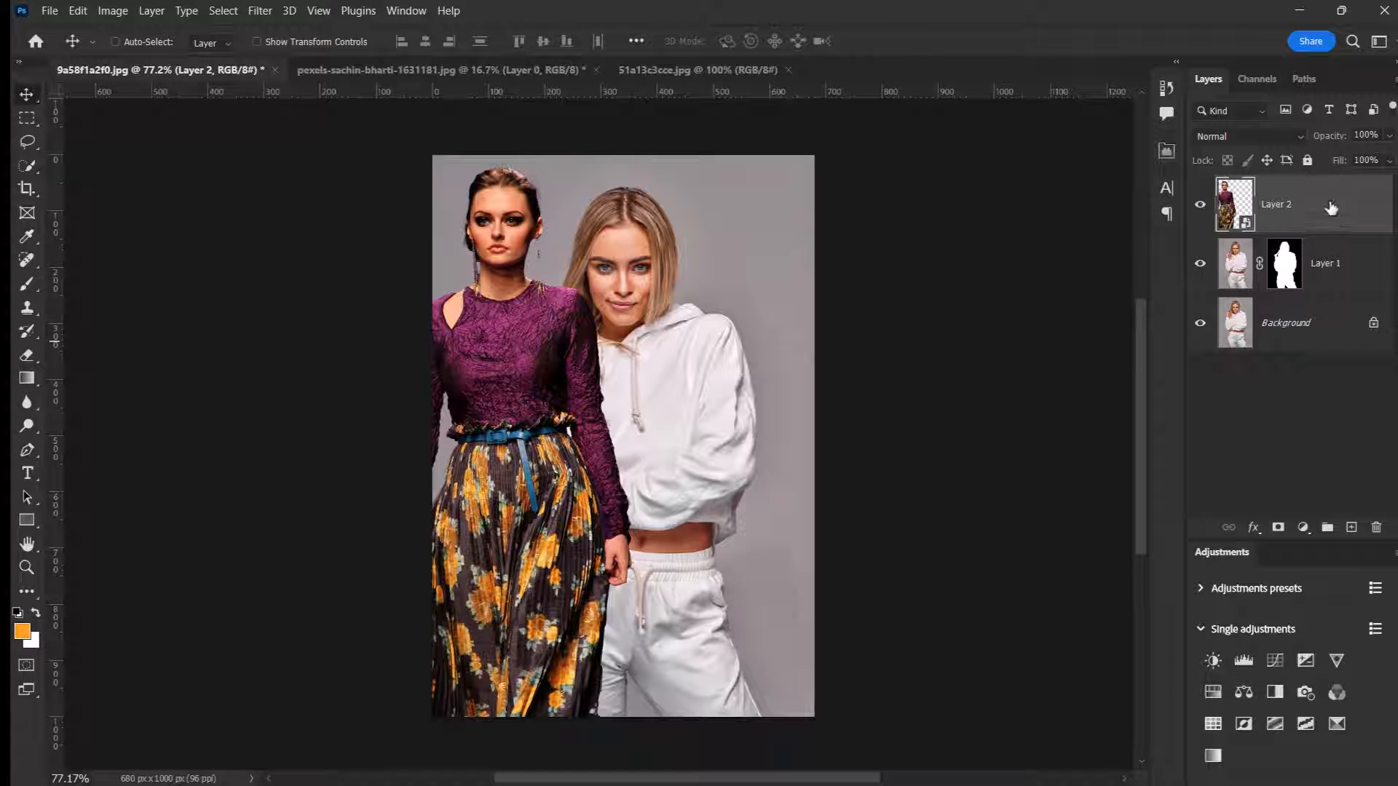
Step: Move Layer 2 below the masked Layer 1 so the woman in the floral skirt stands behind the woman in white
drag(1315, 201, 1336, 283)
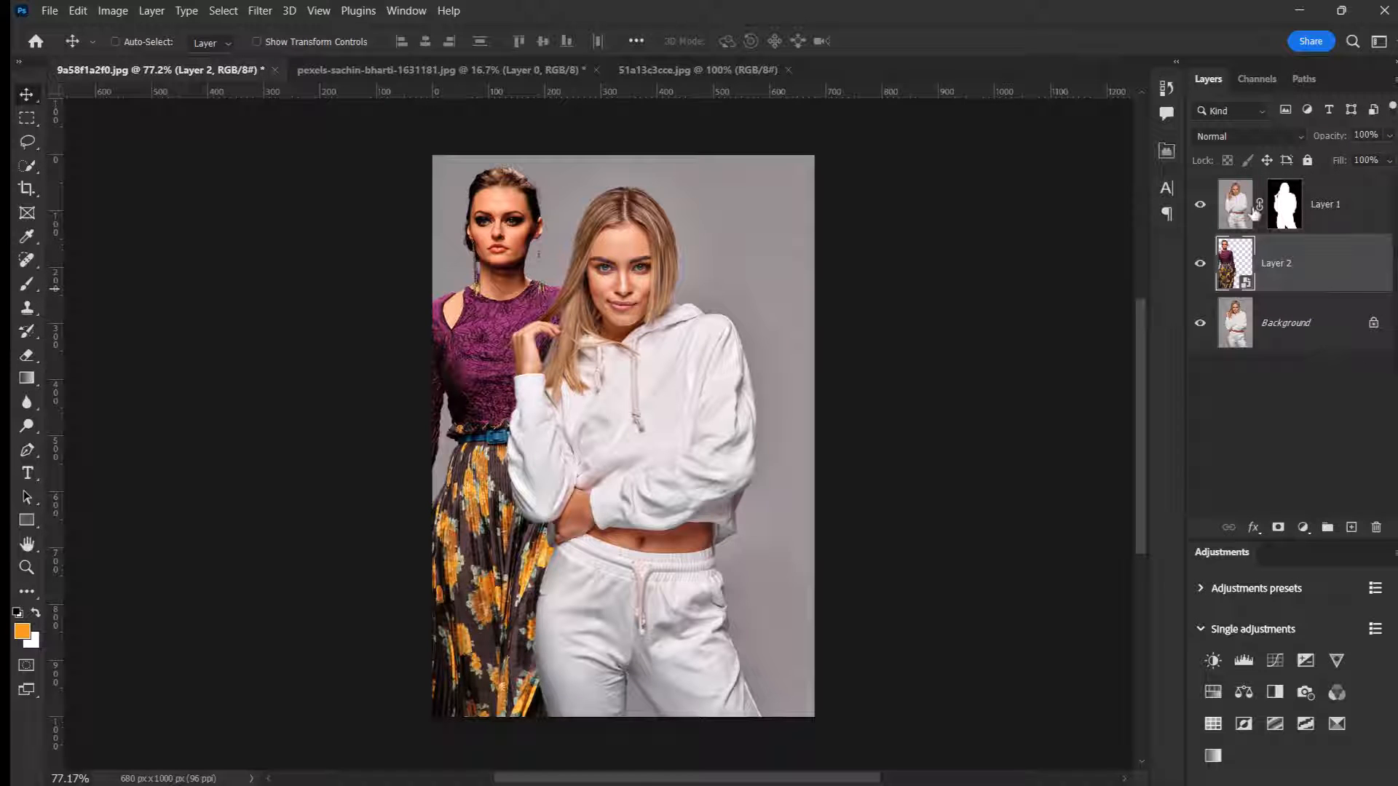
click(1202, 208)
click(1201, 208)
scroll(559, 338, up, 2)
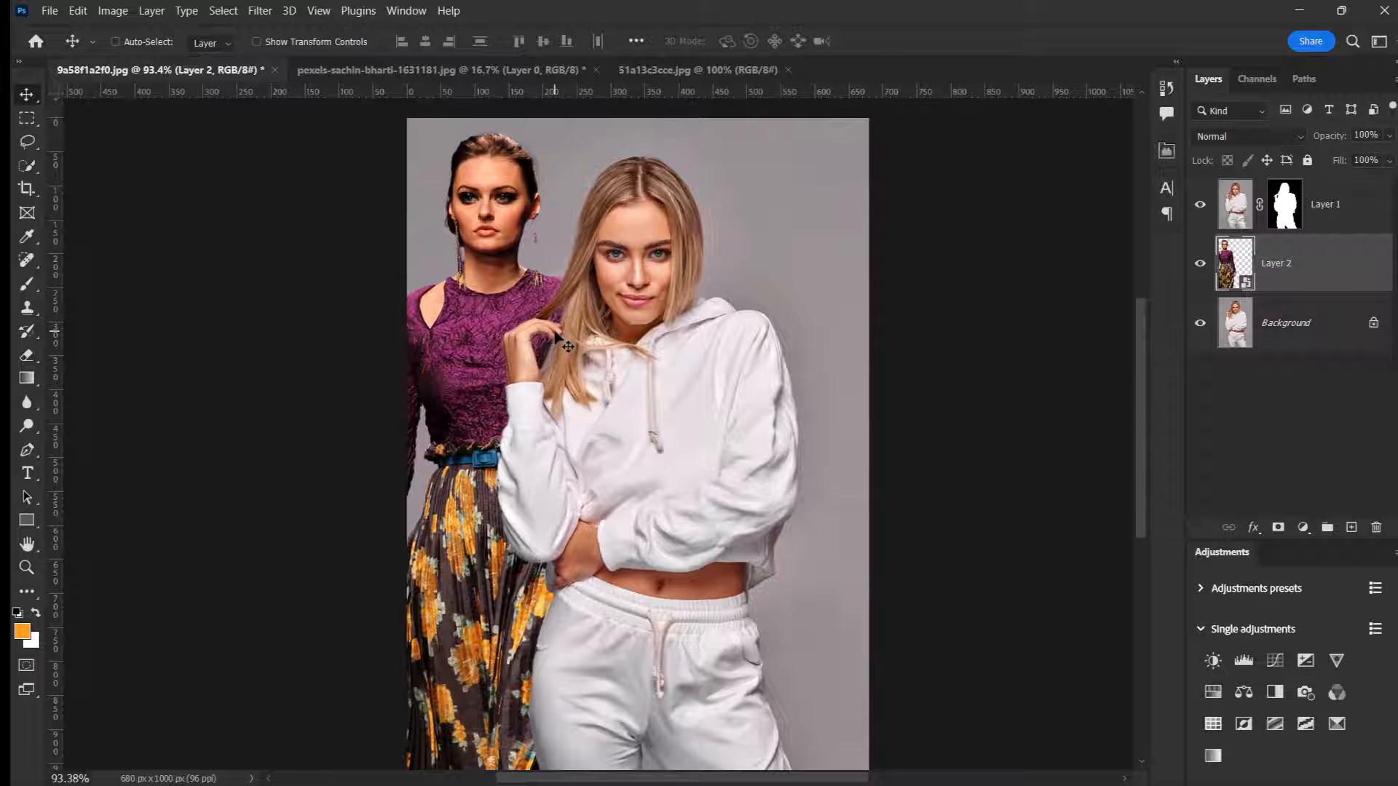
scroll(559, 339, down, 1)
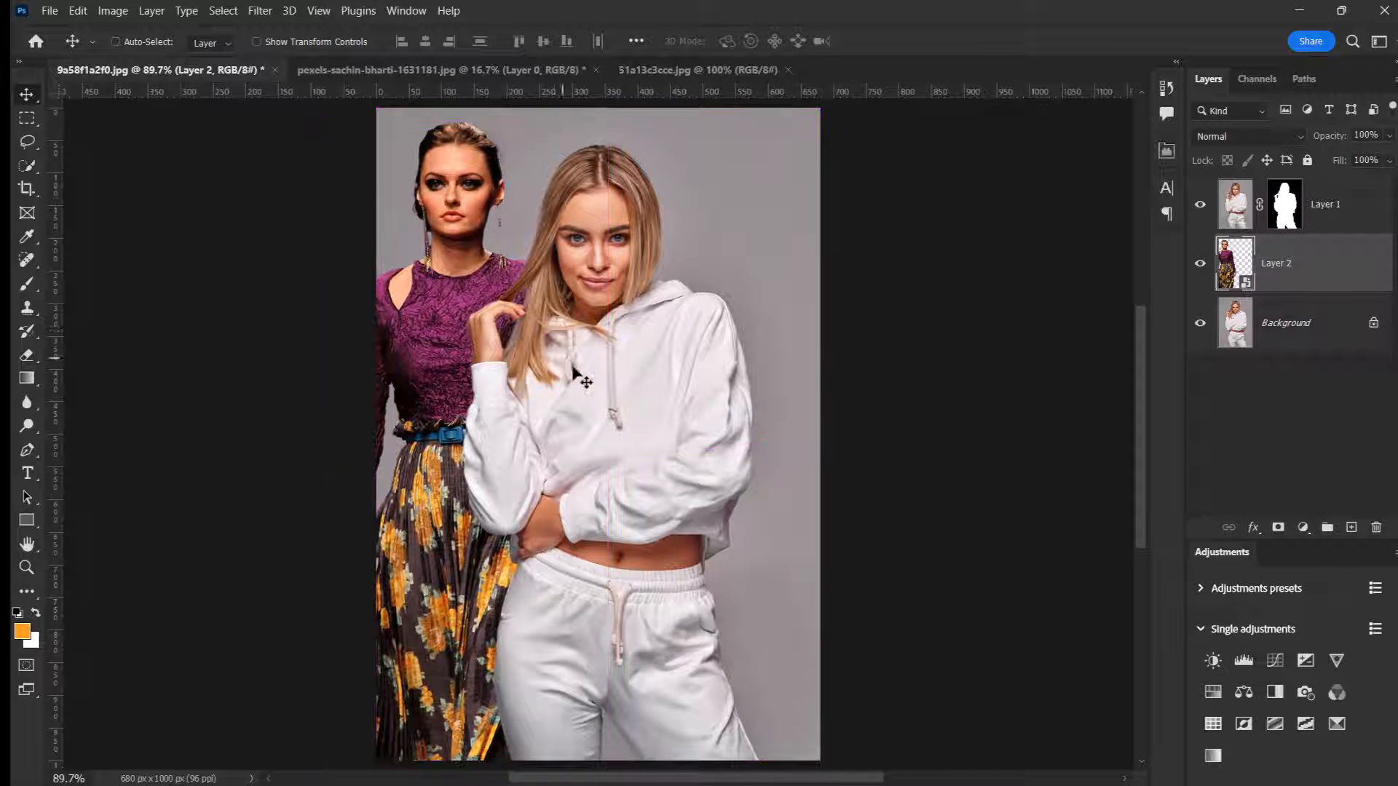
Step: In 51a13c3cce.jpg, auto-select the man in the green hoodie and mask out the background
click(666, 71)
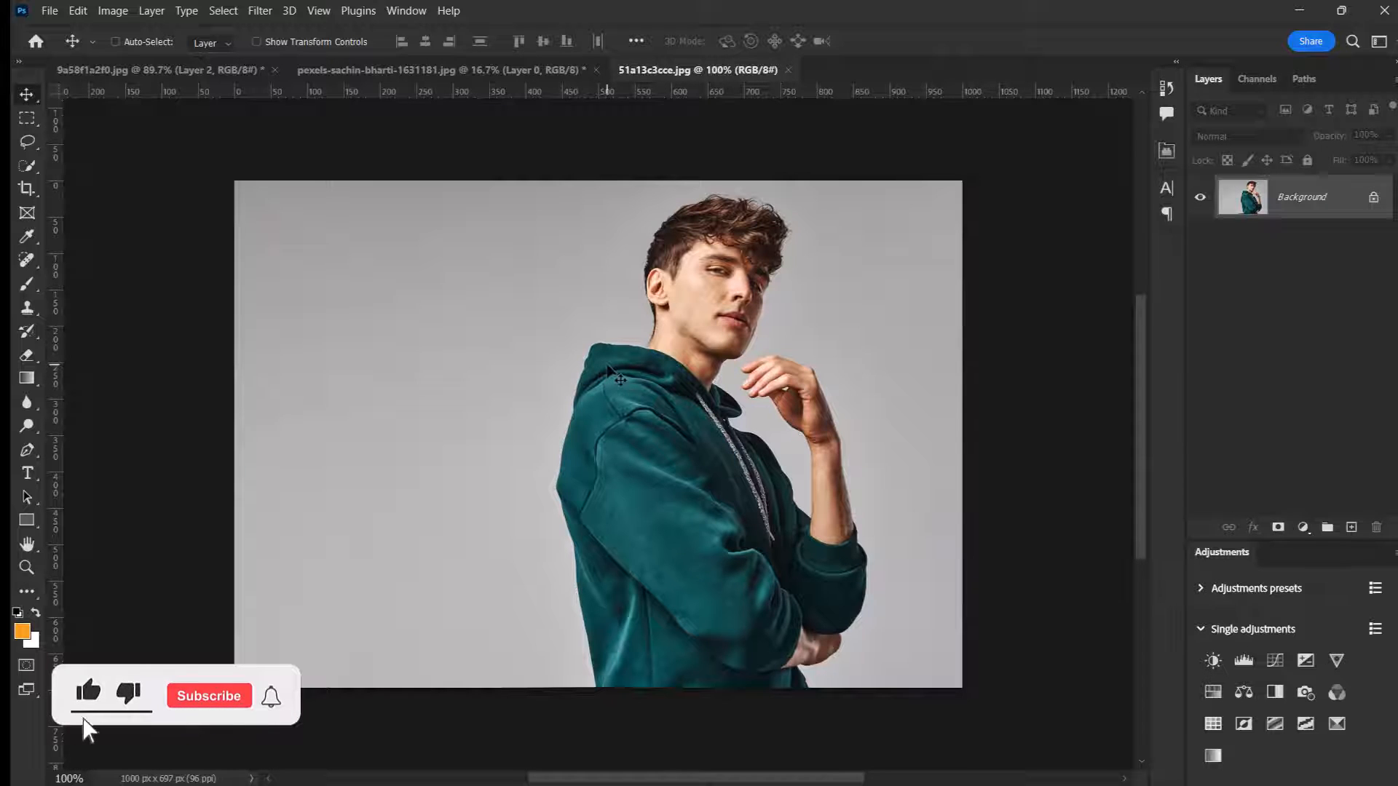
click(219, 10)
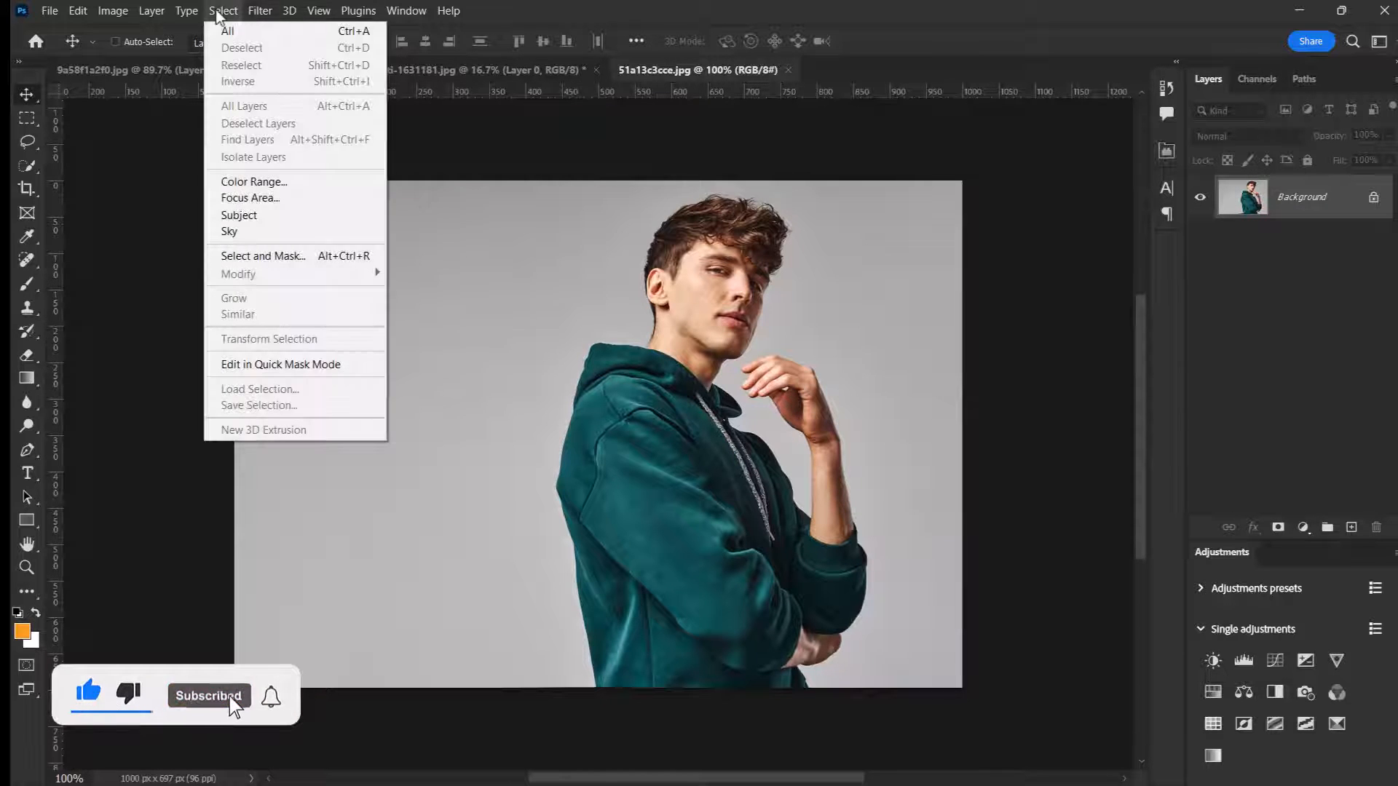
click(256, 213)
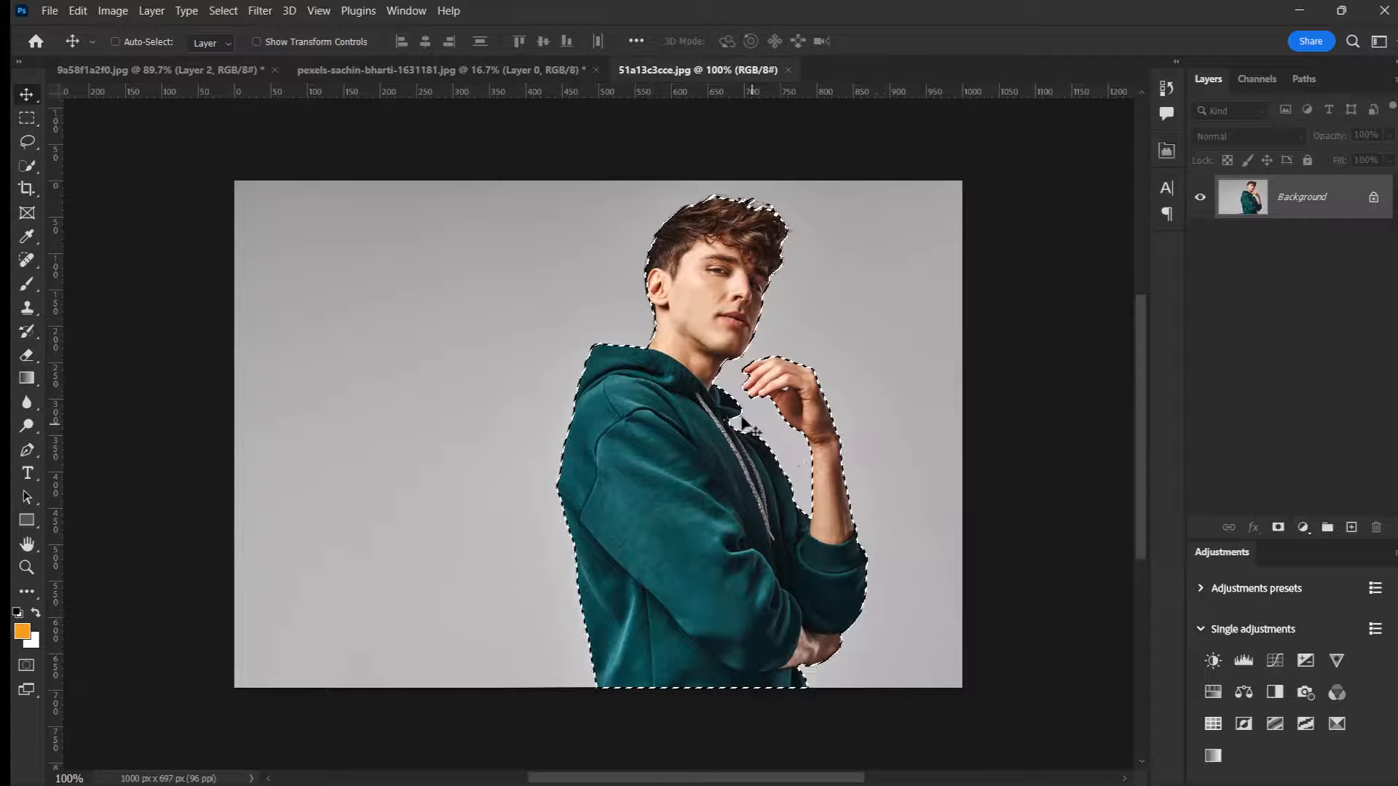
click(1279, 527)
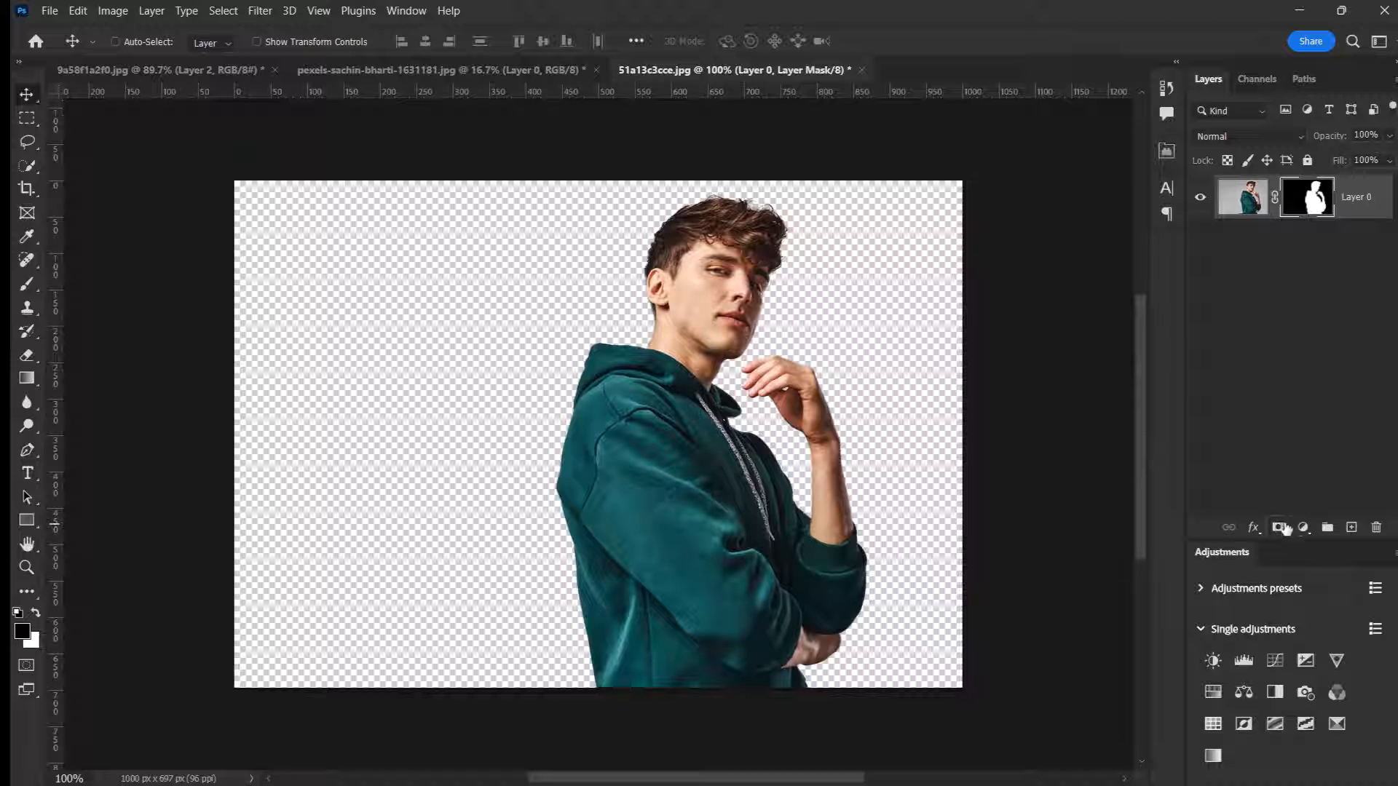
Step: Convert the masked man to a smart object and paste a copy in place into 9a58f1a2f0.jpg
right_click(1362, 189)
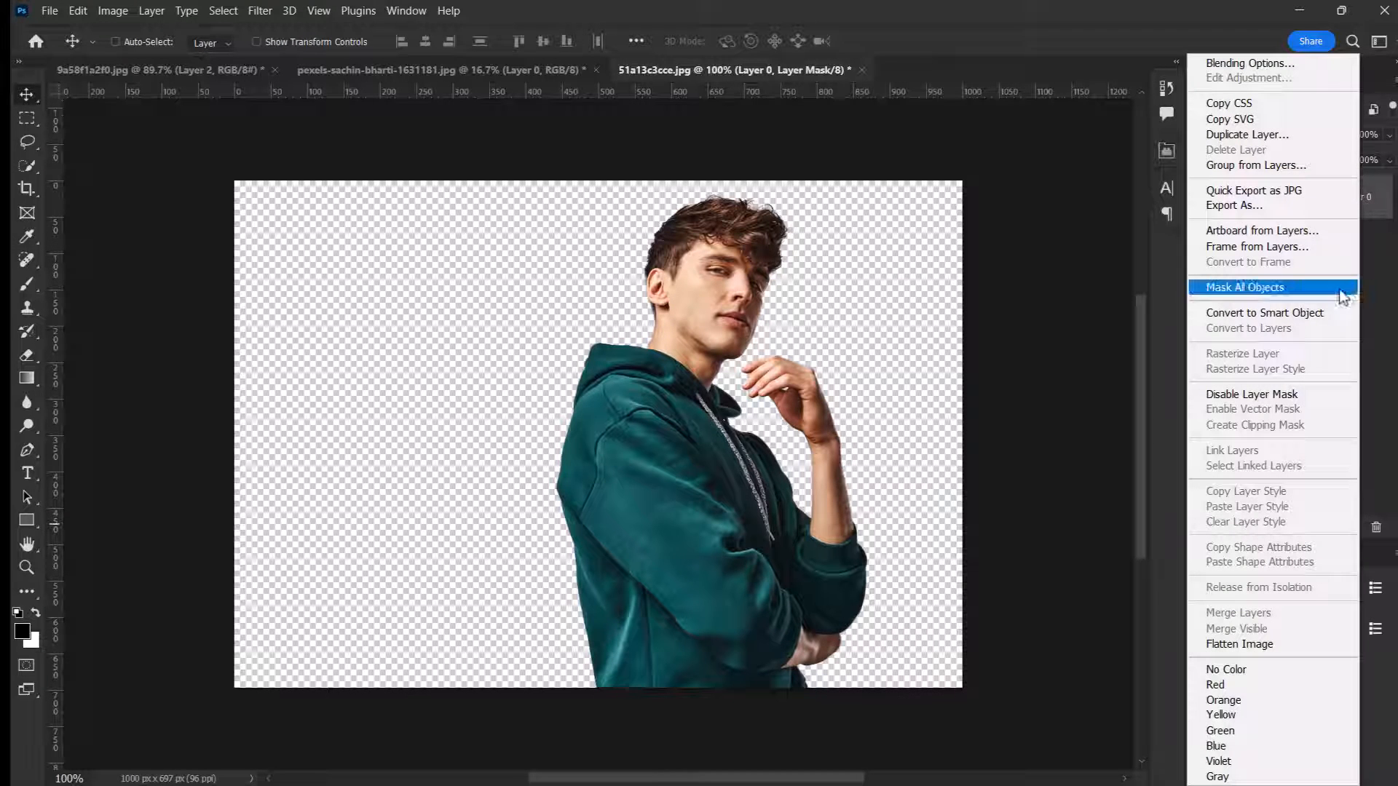
click(1263, 315)
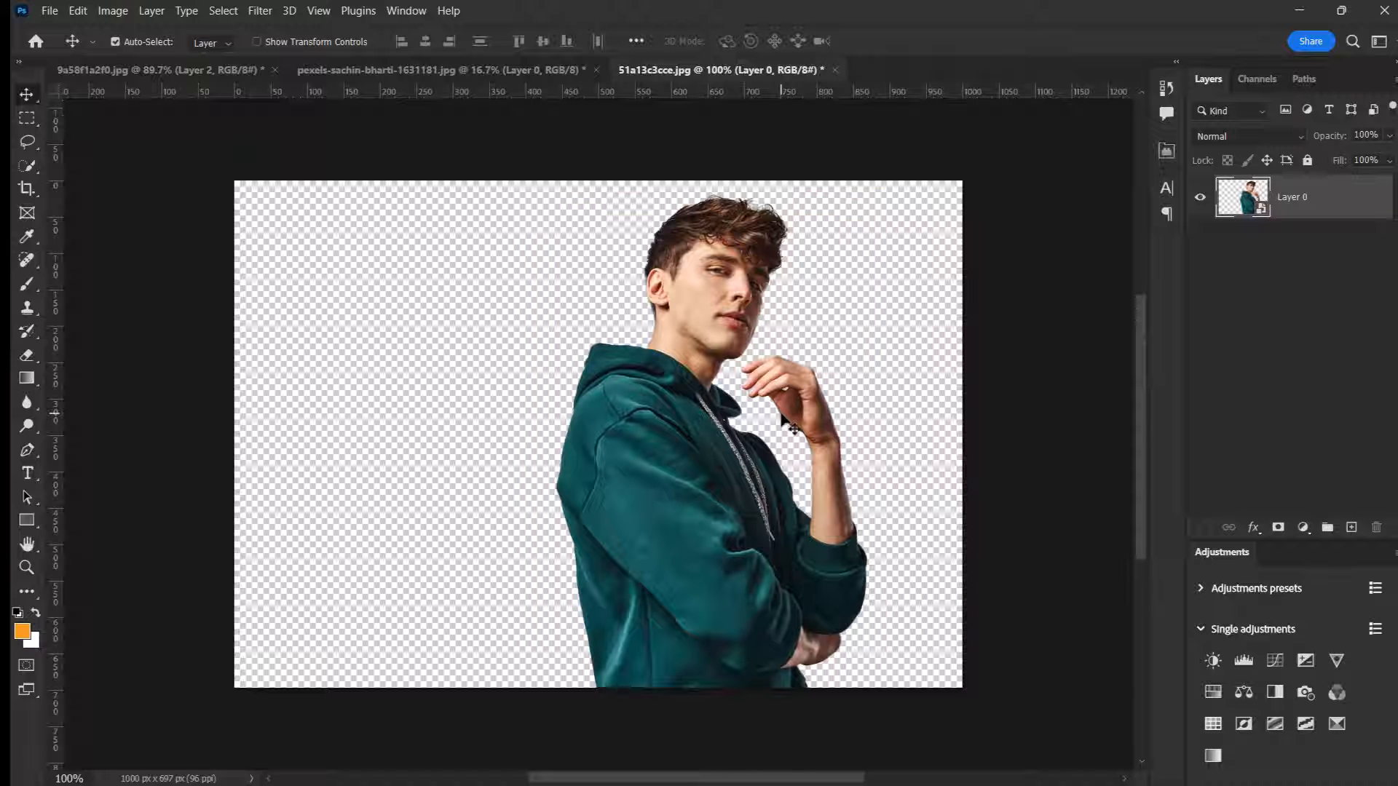
click(115, 42)
key(ctrl+c)
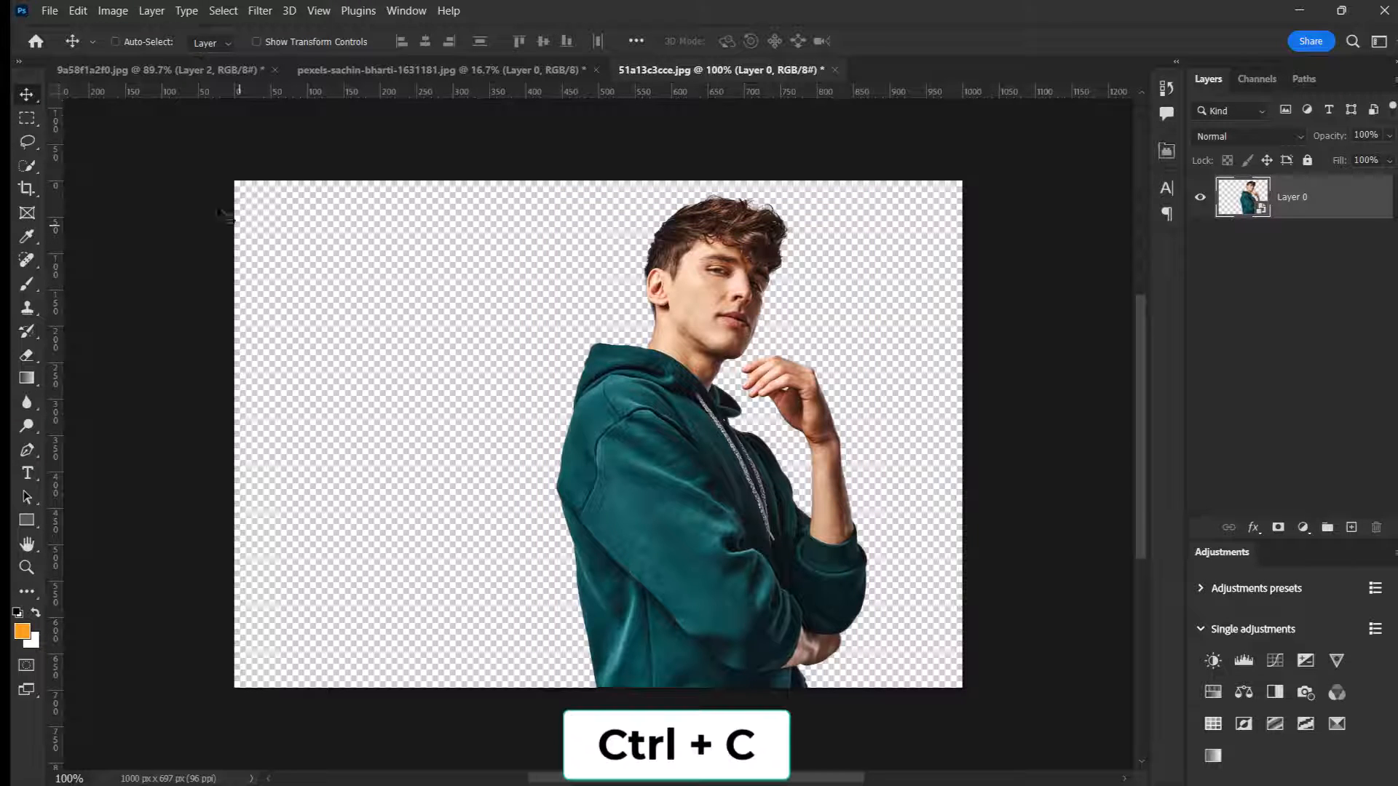
click(155, 69)
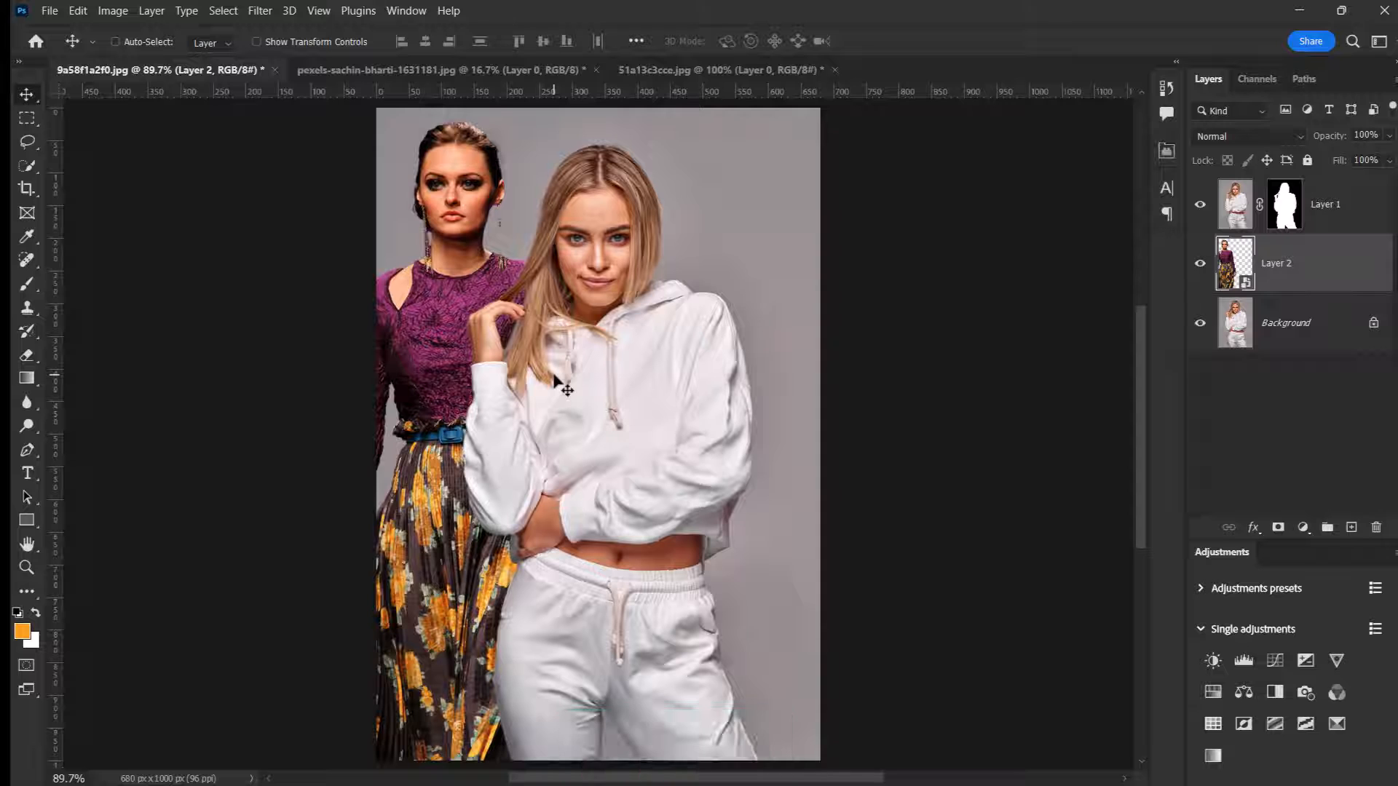
key(ctrl)
key(ctrl+shift+v)
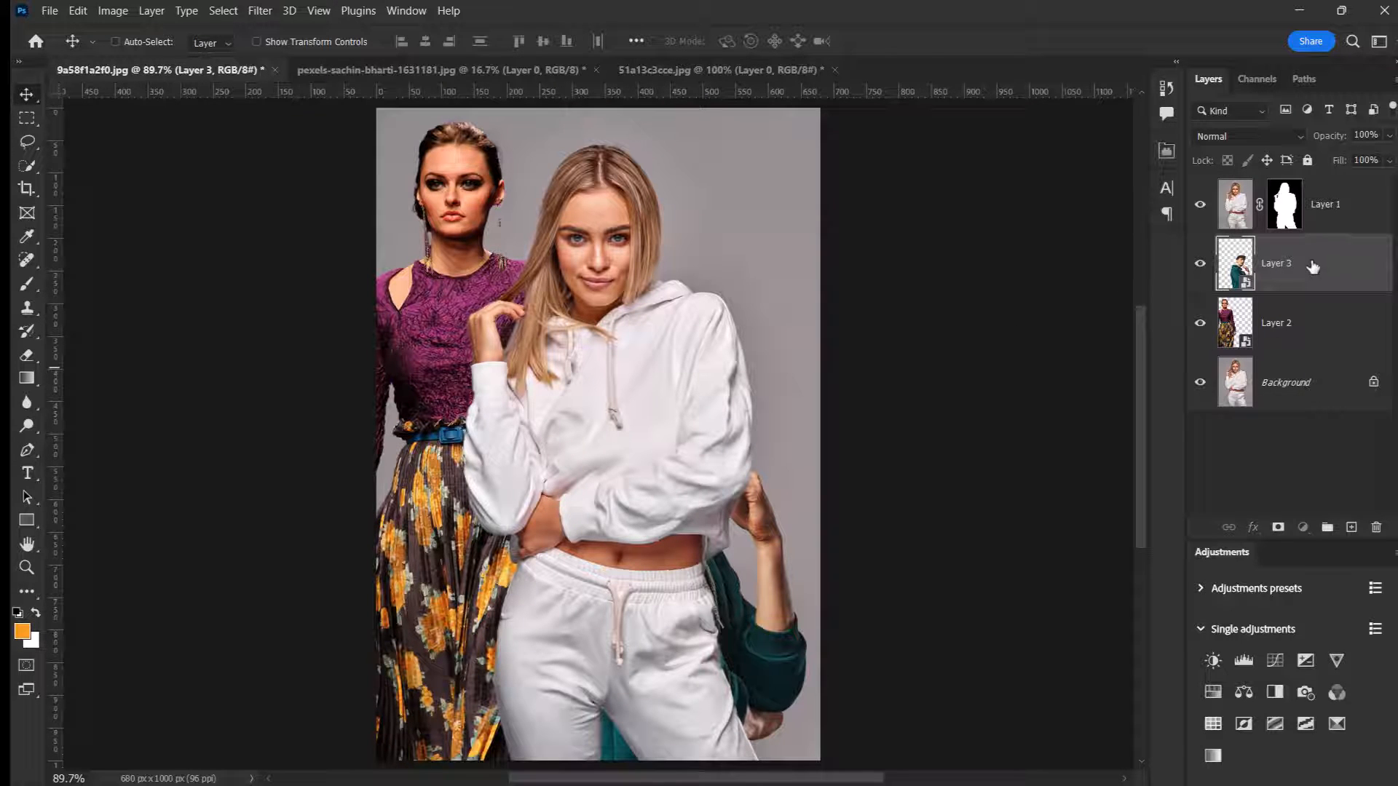
Step: Bring Layer 3 to the top of the layer stack and enlarge the man to about 139.16% along the photo's right edge
drag(1312, 267, 1308, 181)
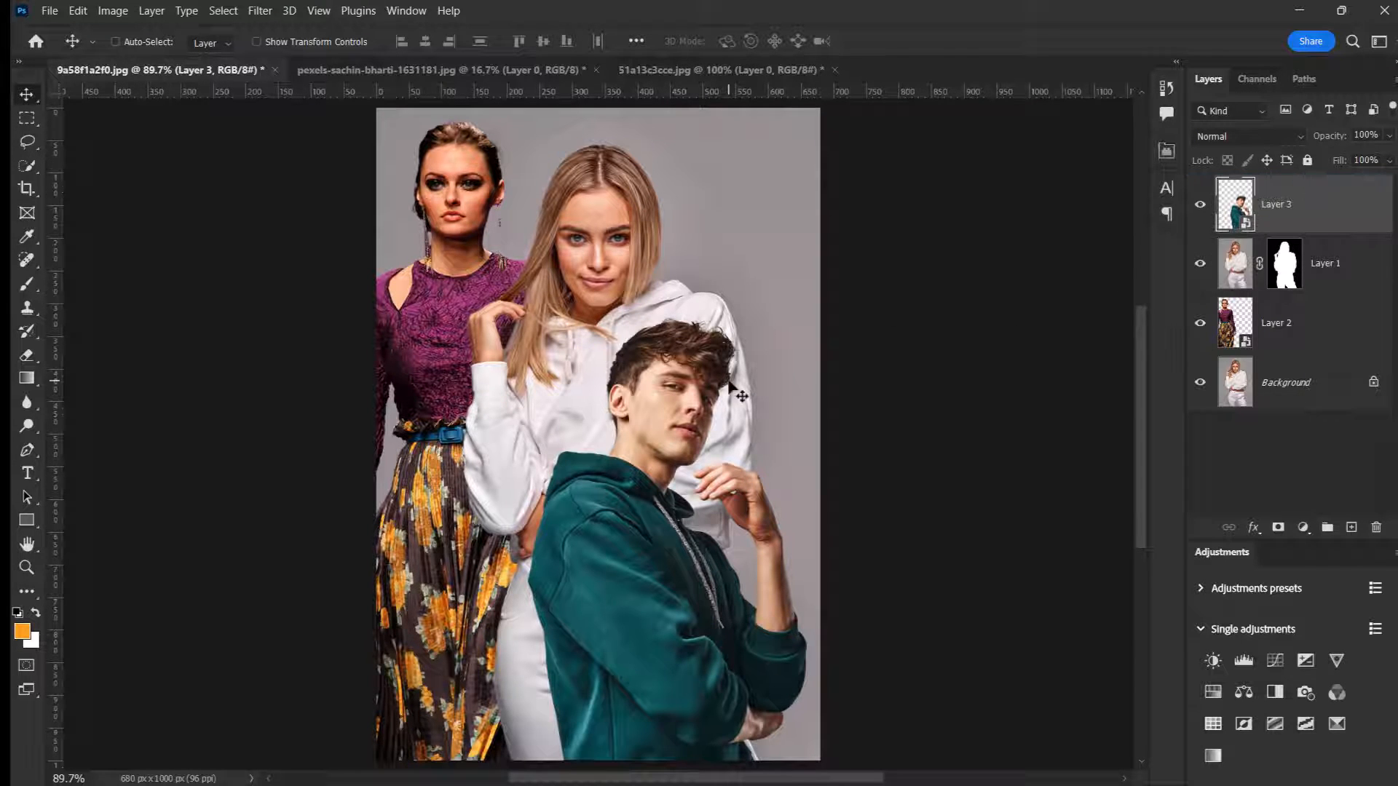
key(ctrl+t)
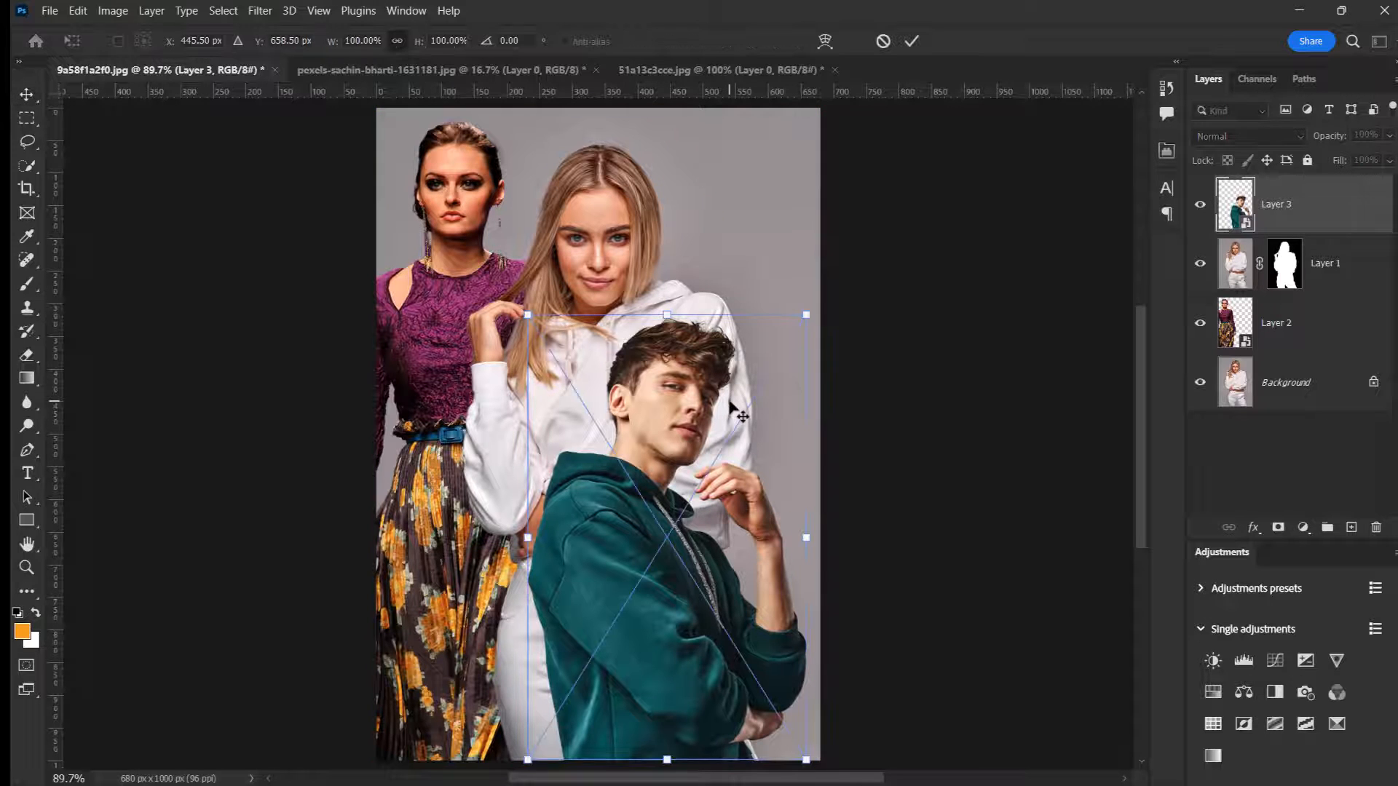
drag(808, 315, 1013, 197)
scroll(789, 256, up, 1)
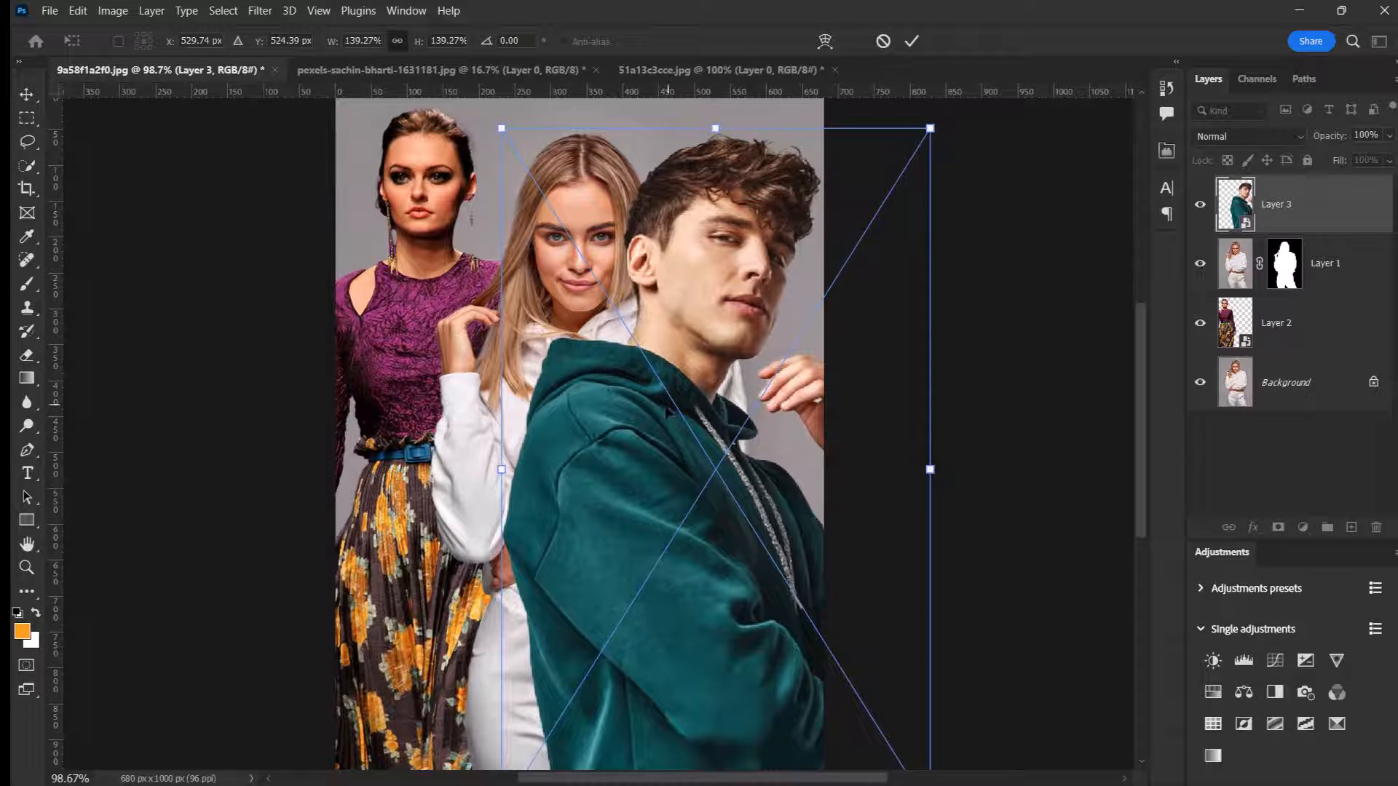
drag(666, 411, 708, 412)
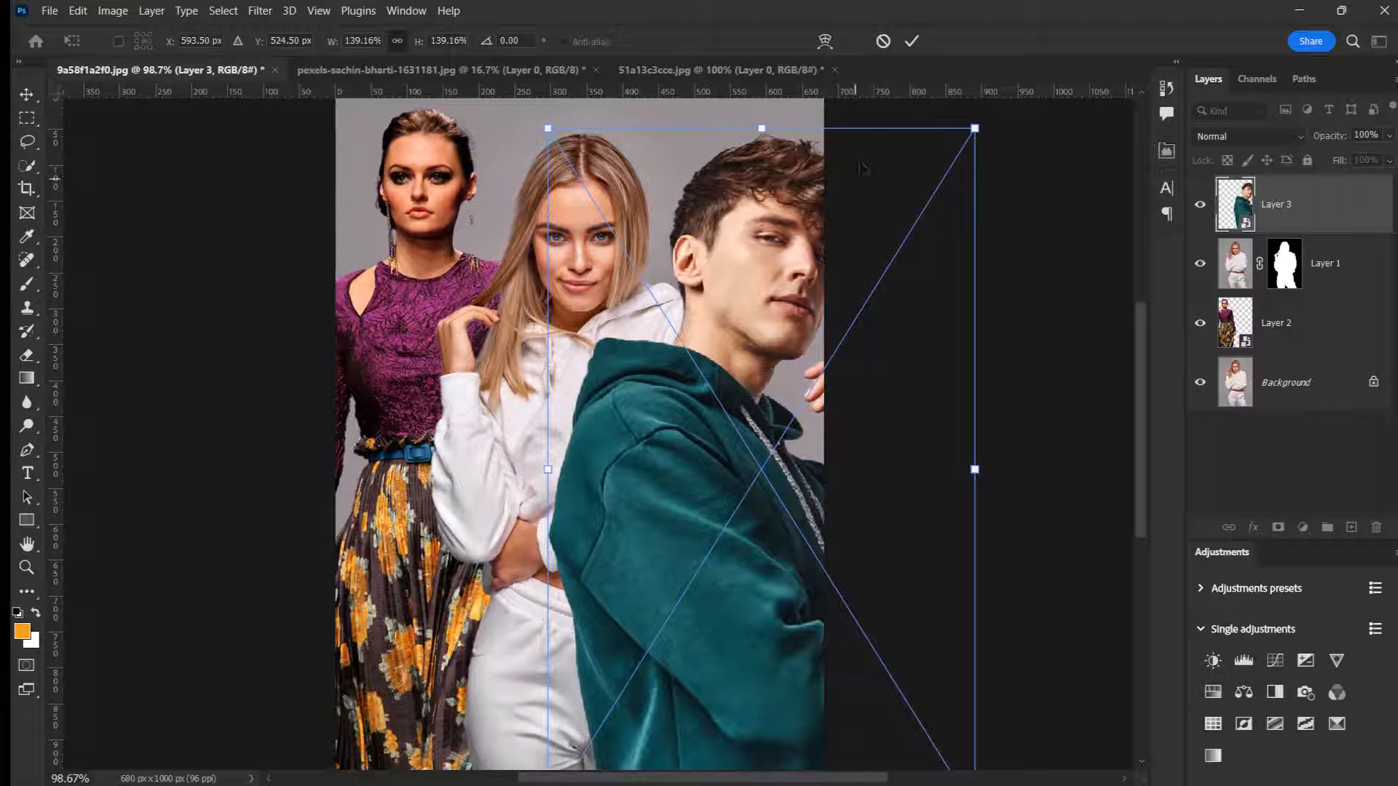
click(911, 43)
scroll(718, 324, down, 1)
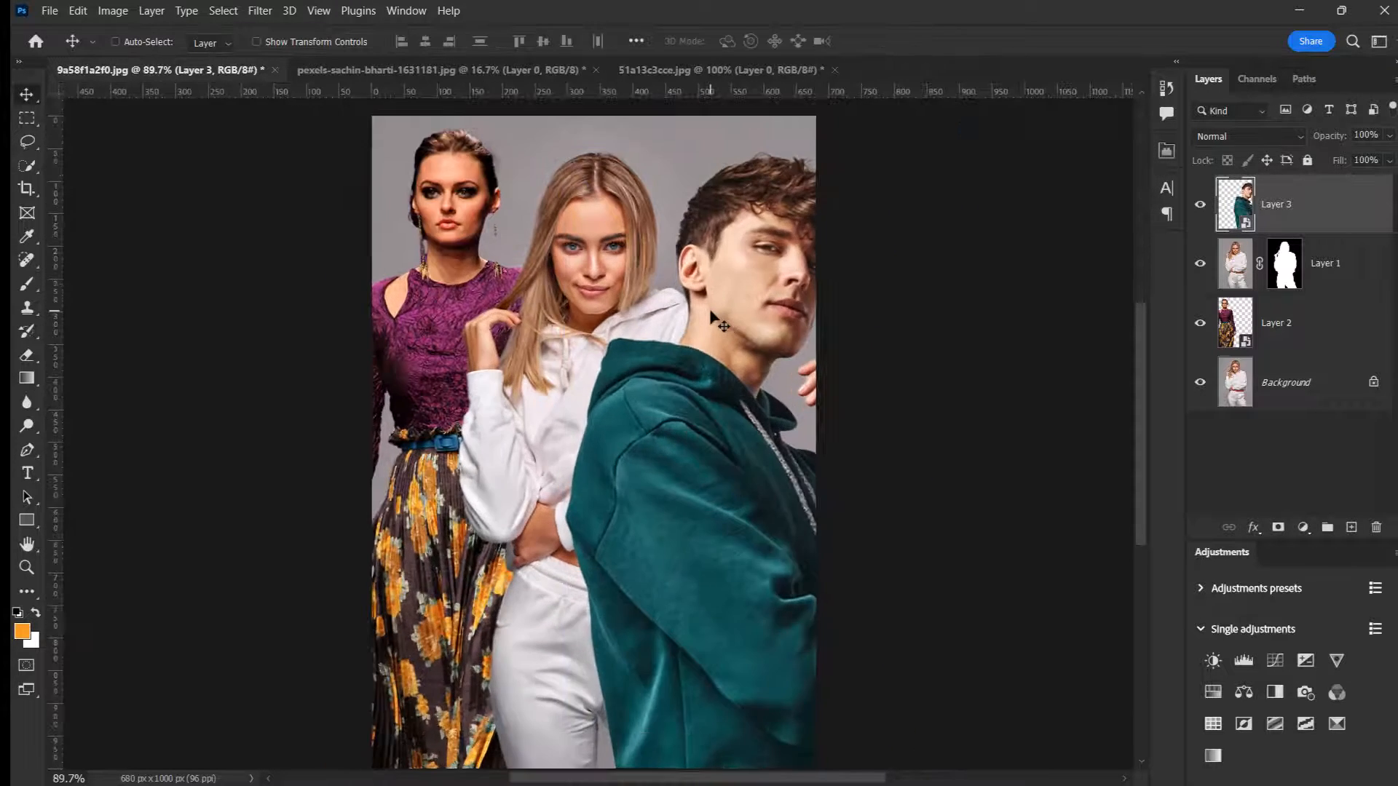
key(ctrl+0)
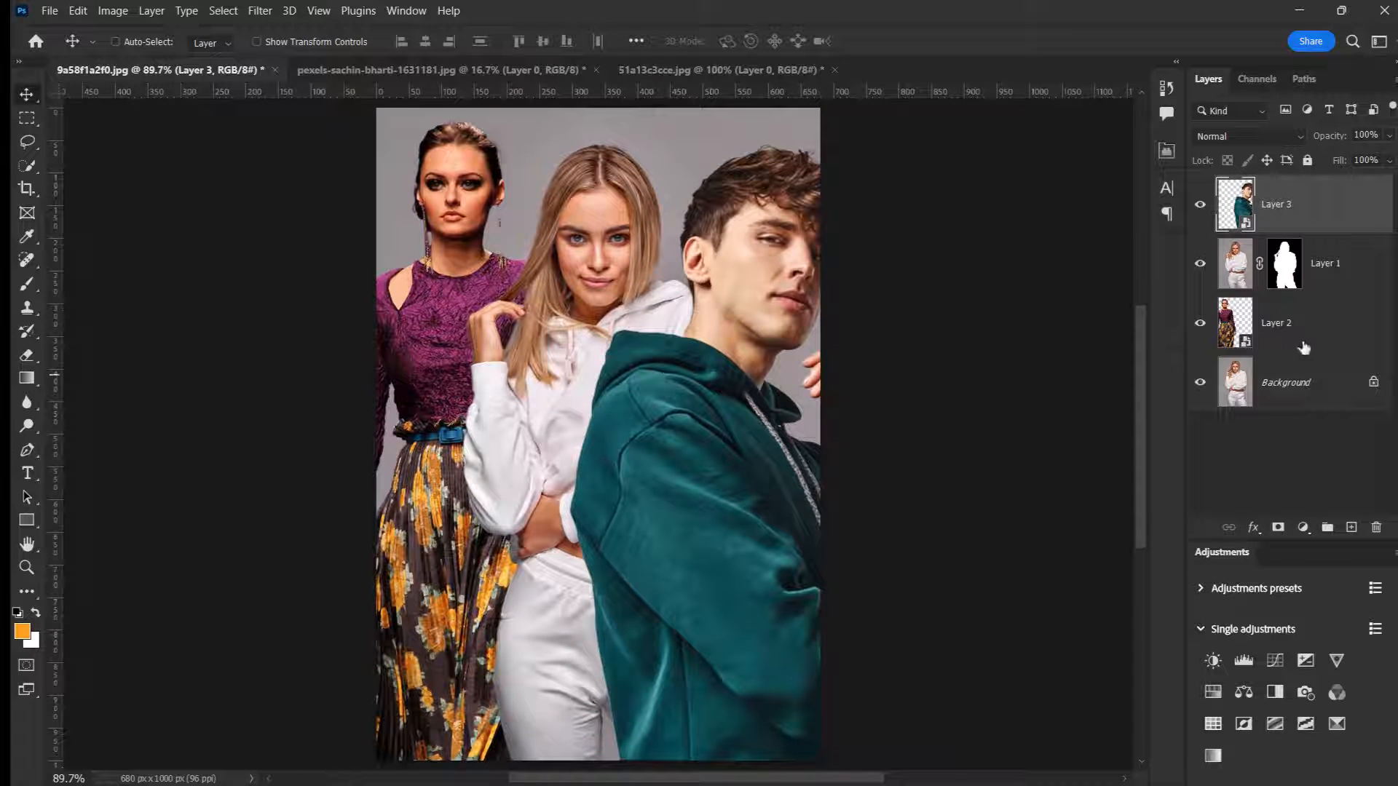
Step: Apply a Motion Blur with angle 0° and distance 131 pixels to the woman in the floral skirt on Layer 2
click(1337, 327)
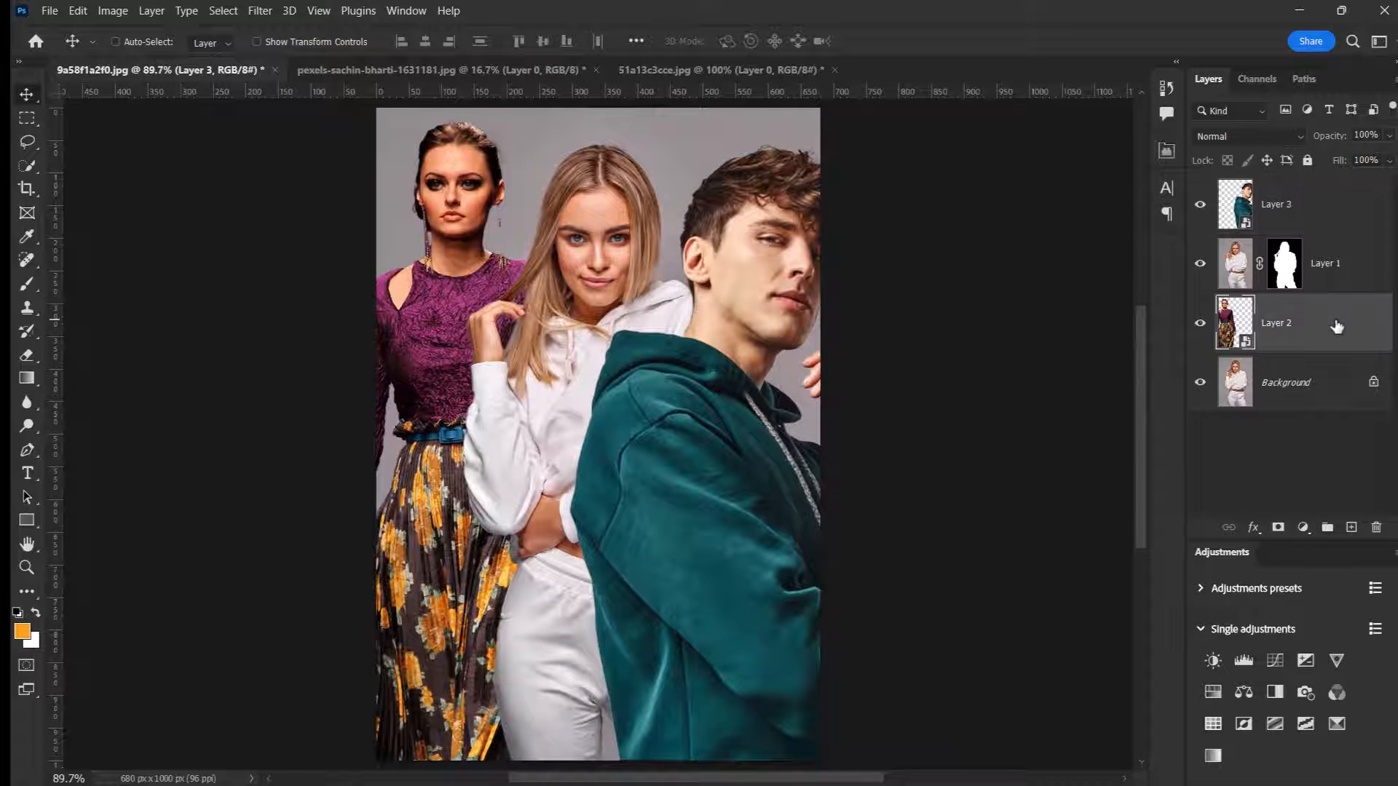
click(1199, 323)
click(1200, 324)
click(1199, 323)
click(1200, 324)
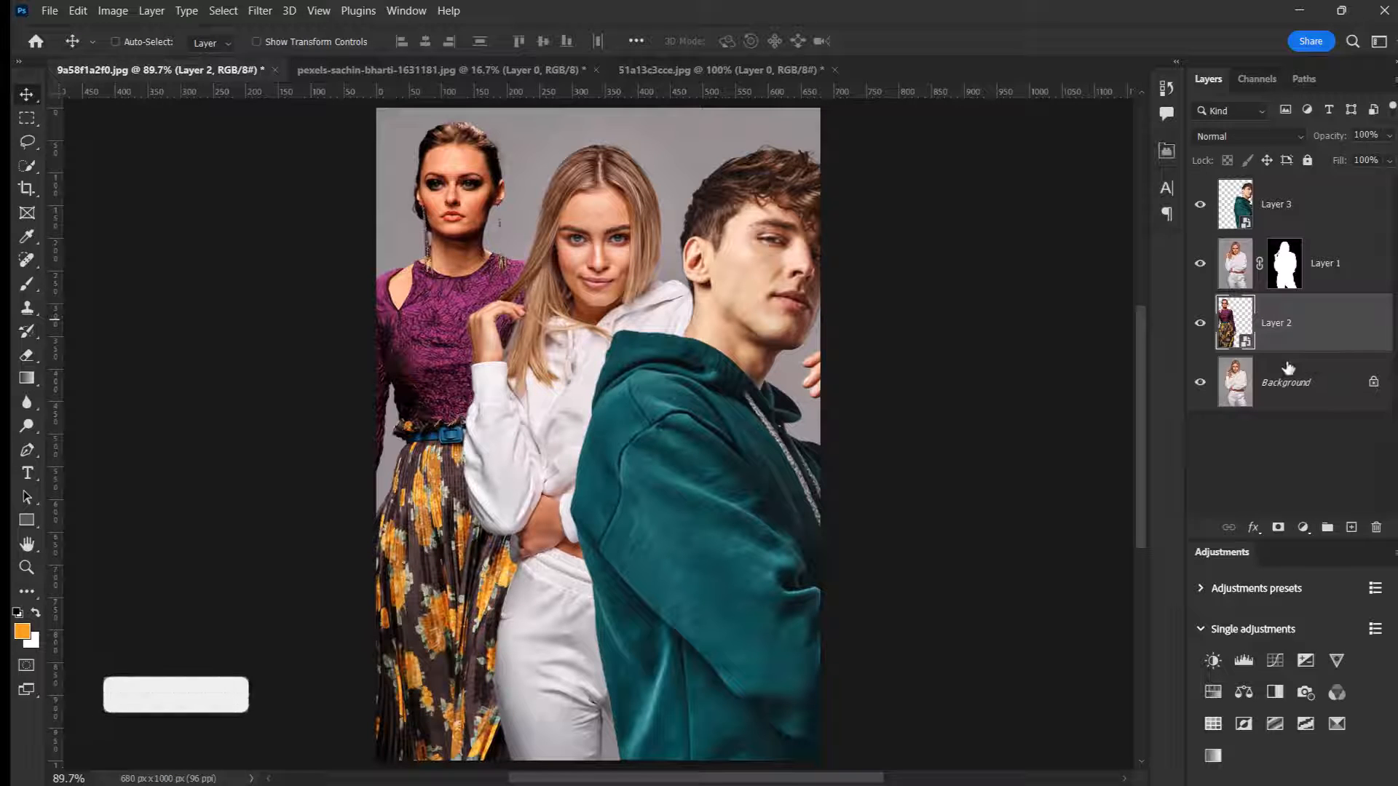
click(258, 10)
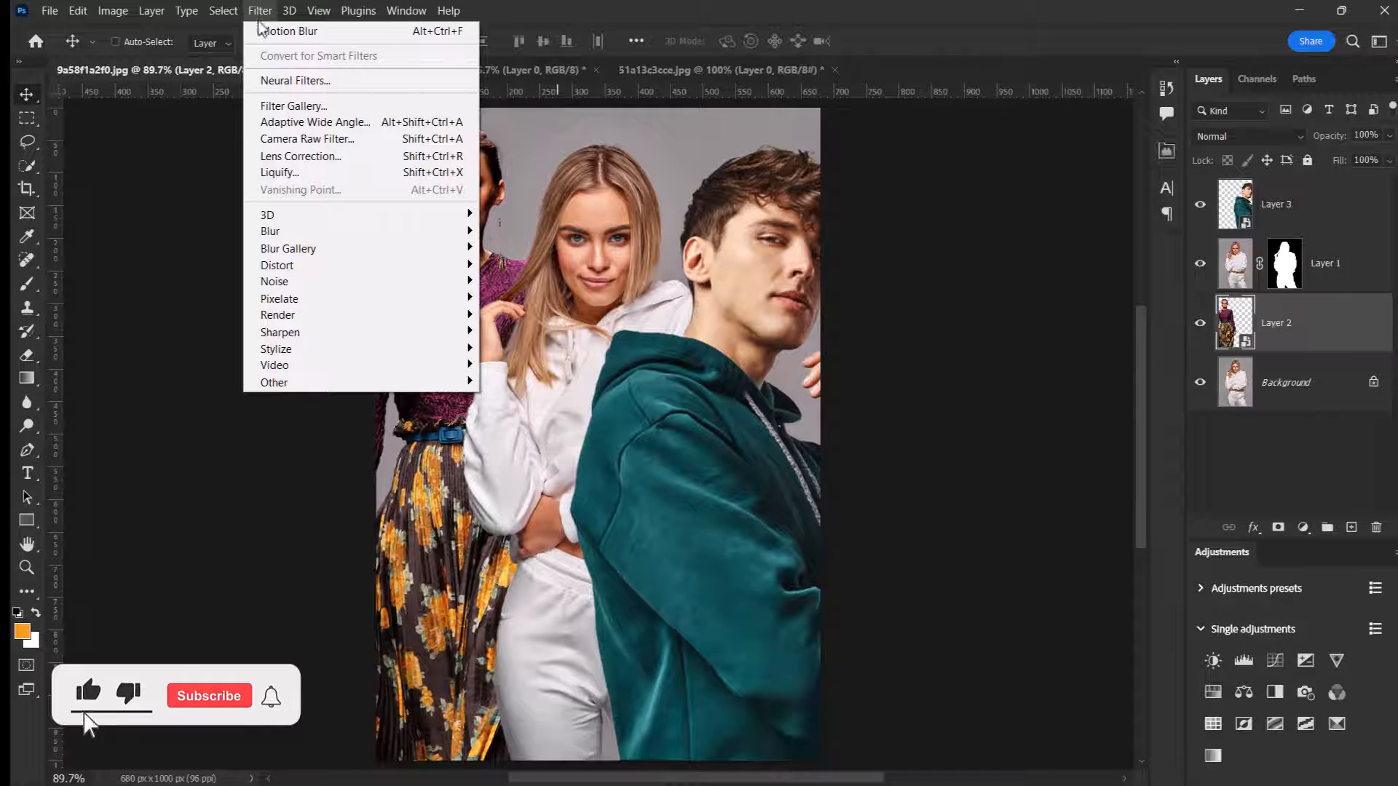
mouse_move(394, 234)
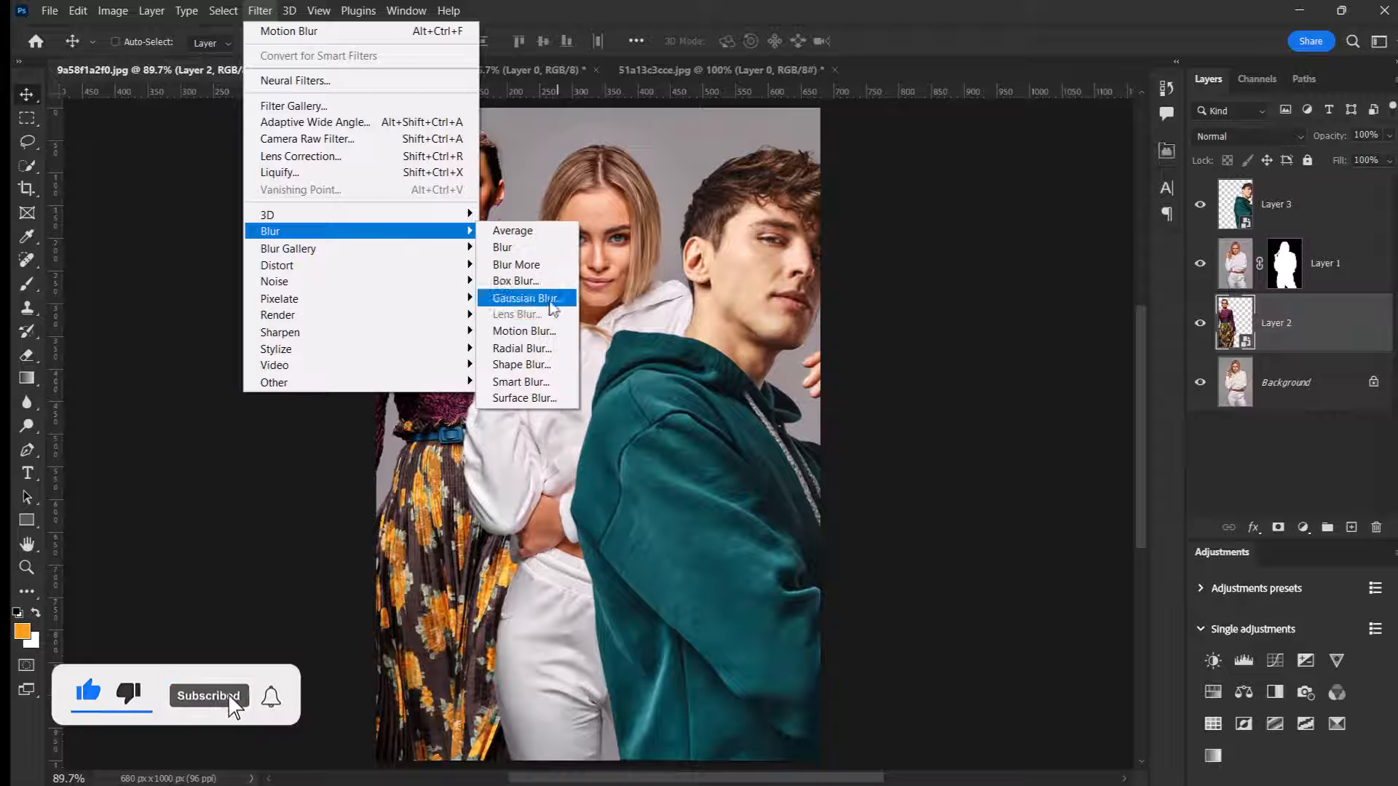
click(532, 331)
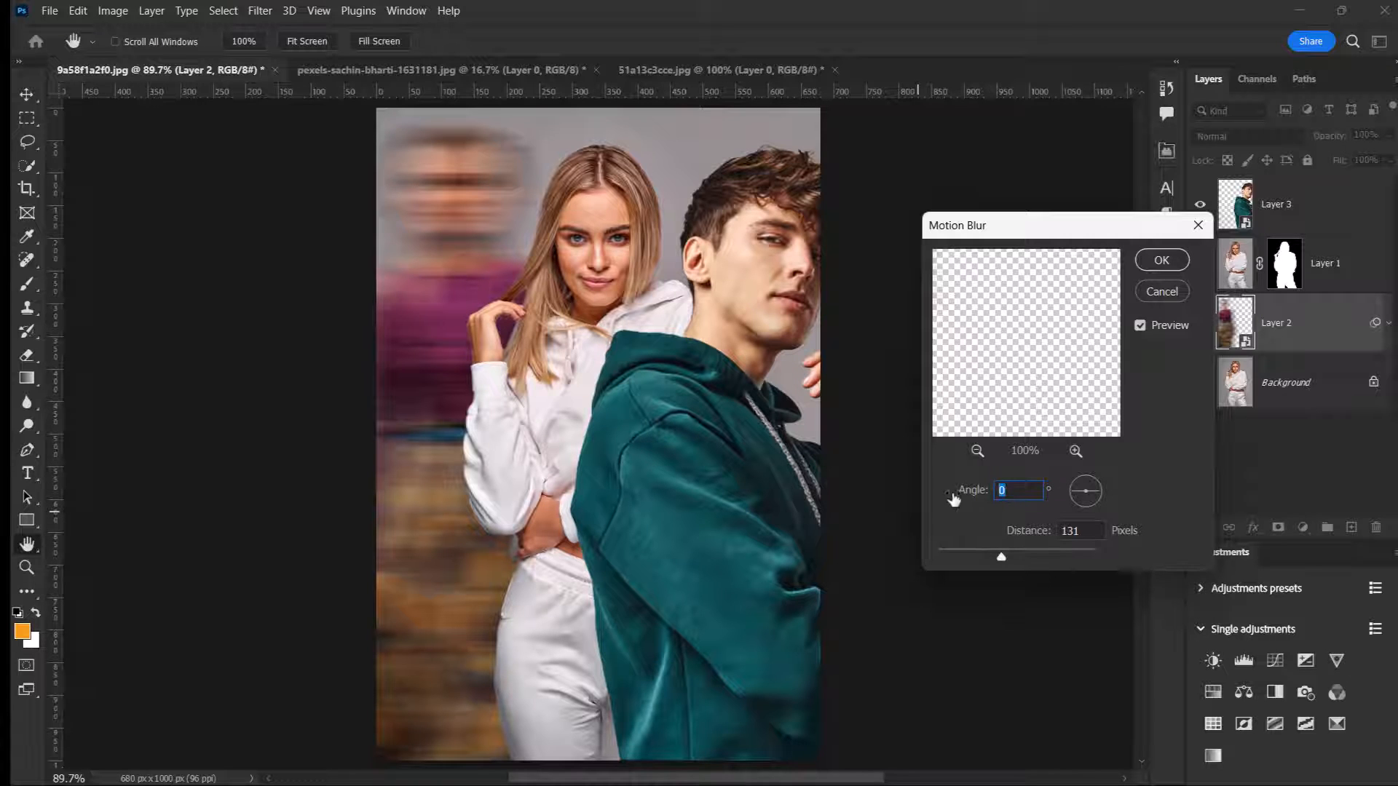
click(1007, 535)
click(1152, 262)
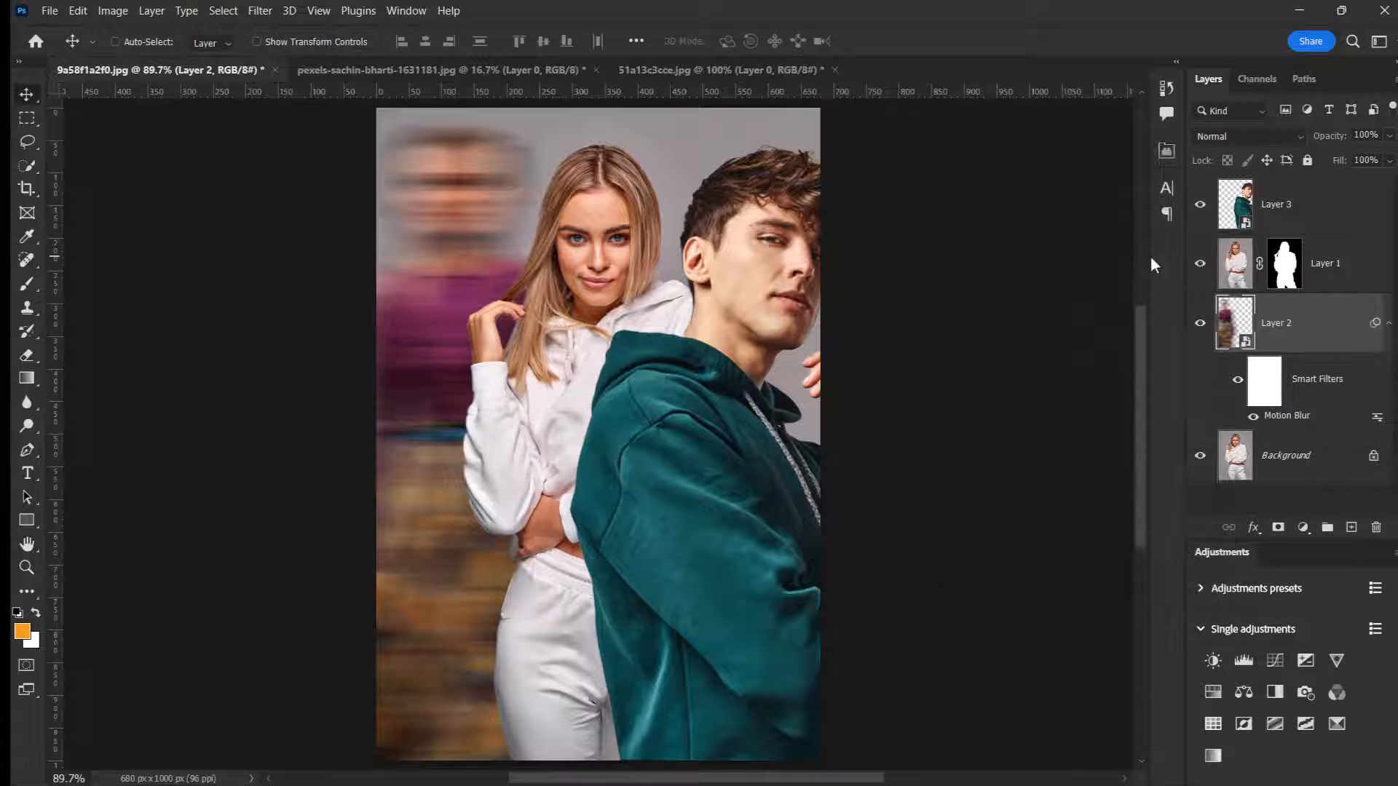
click(1389, 324)
Step: Apply a Motion Blur with angle 0° and a distance of about 130 pixels to the man on Layer 3
click(1306, 206)
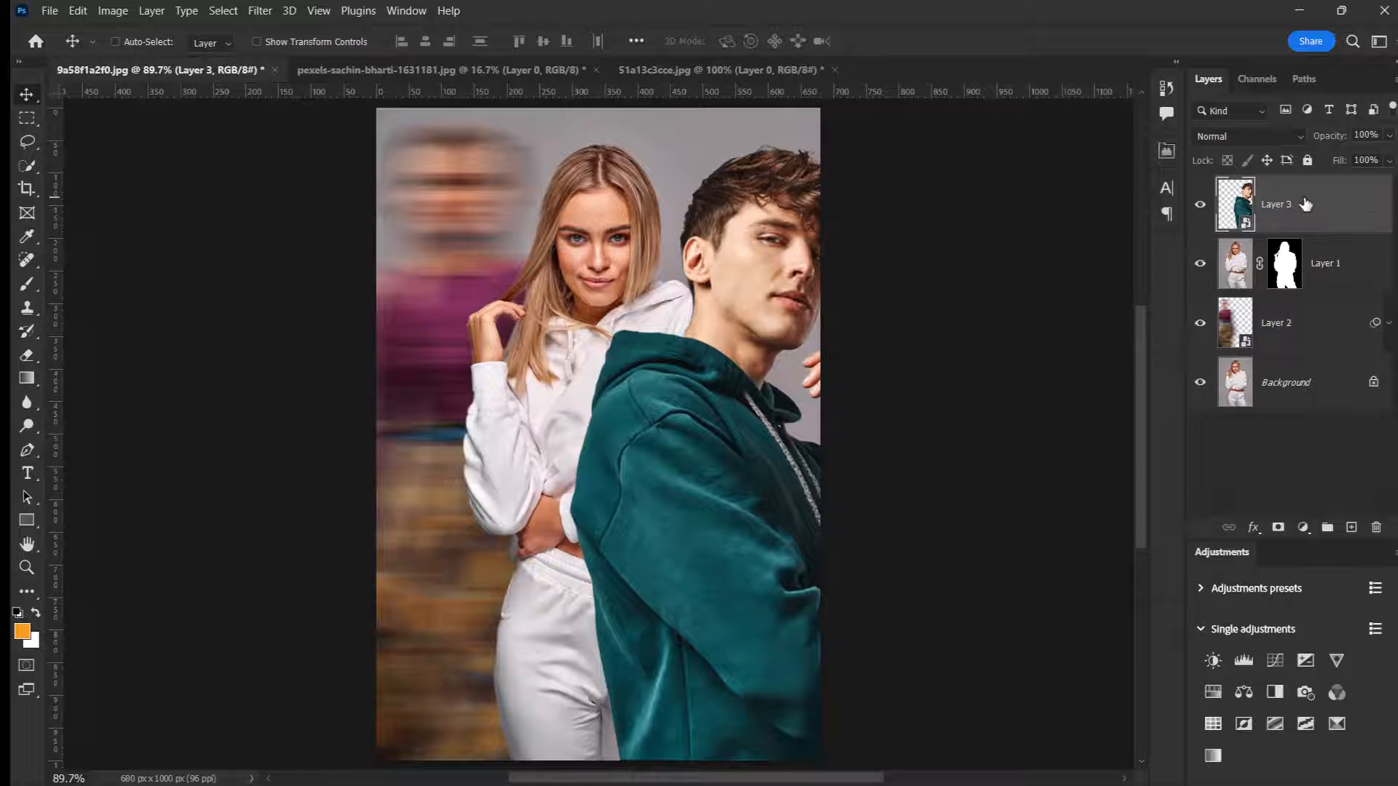
click(224, 11)
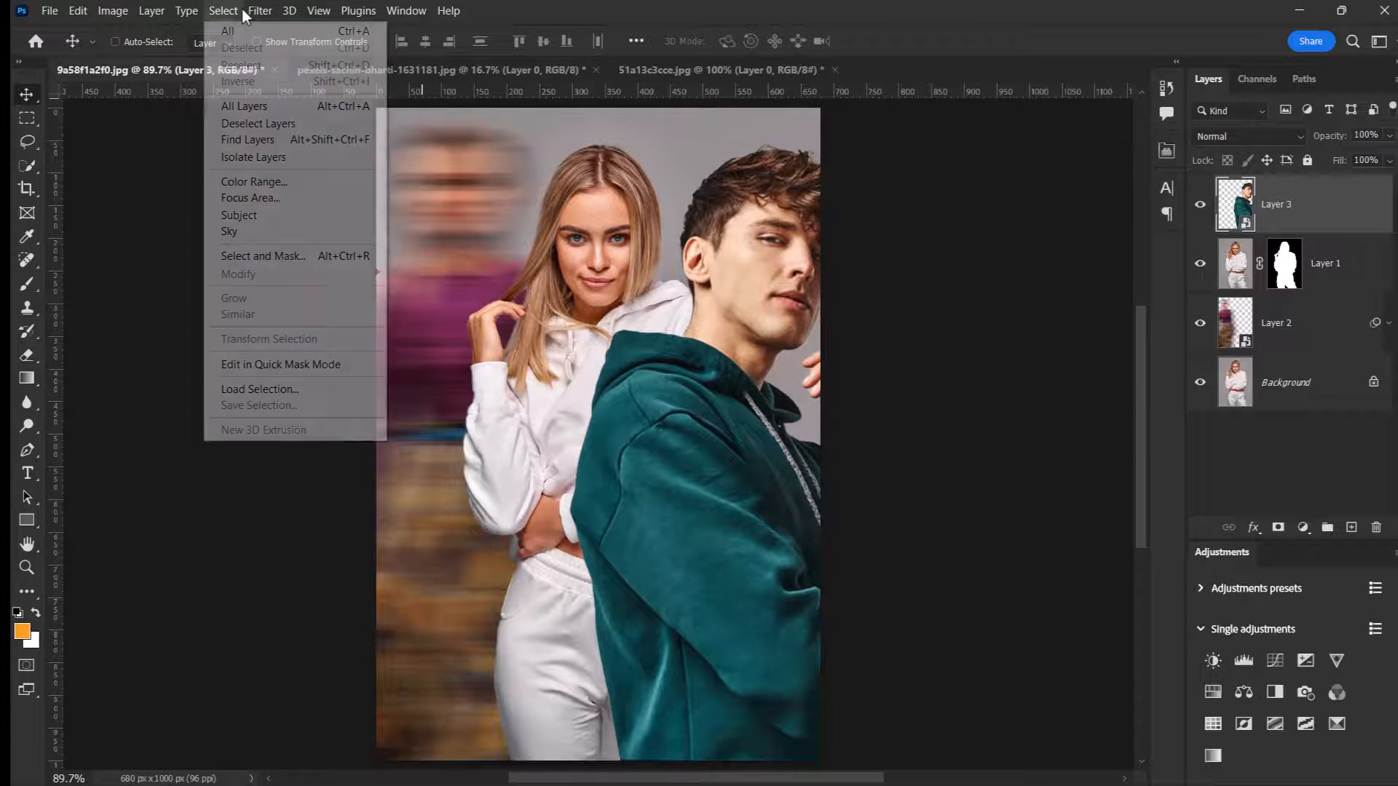
mouse_move(260, 11)
mouse_move(330, 231)
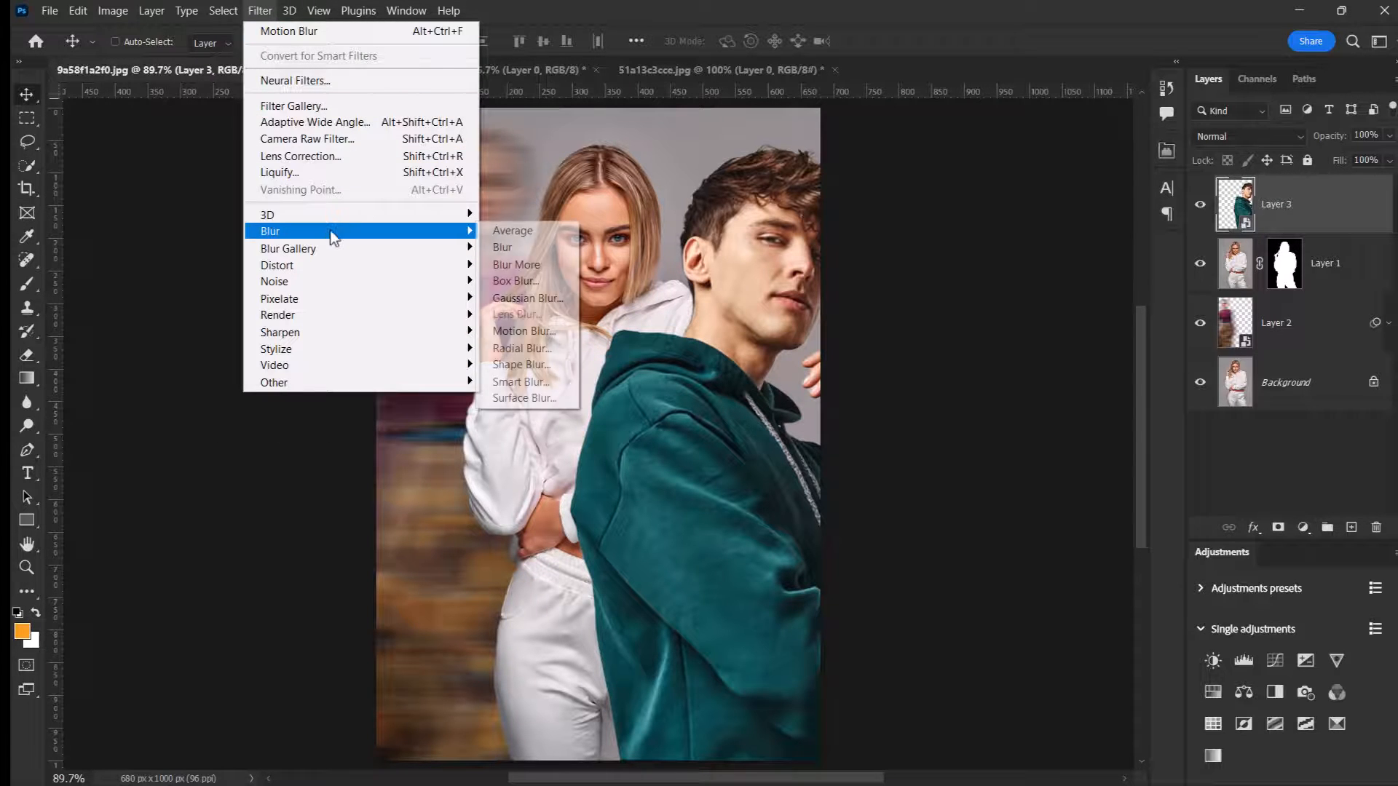
click(535, 335)
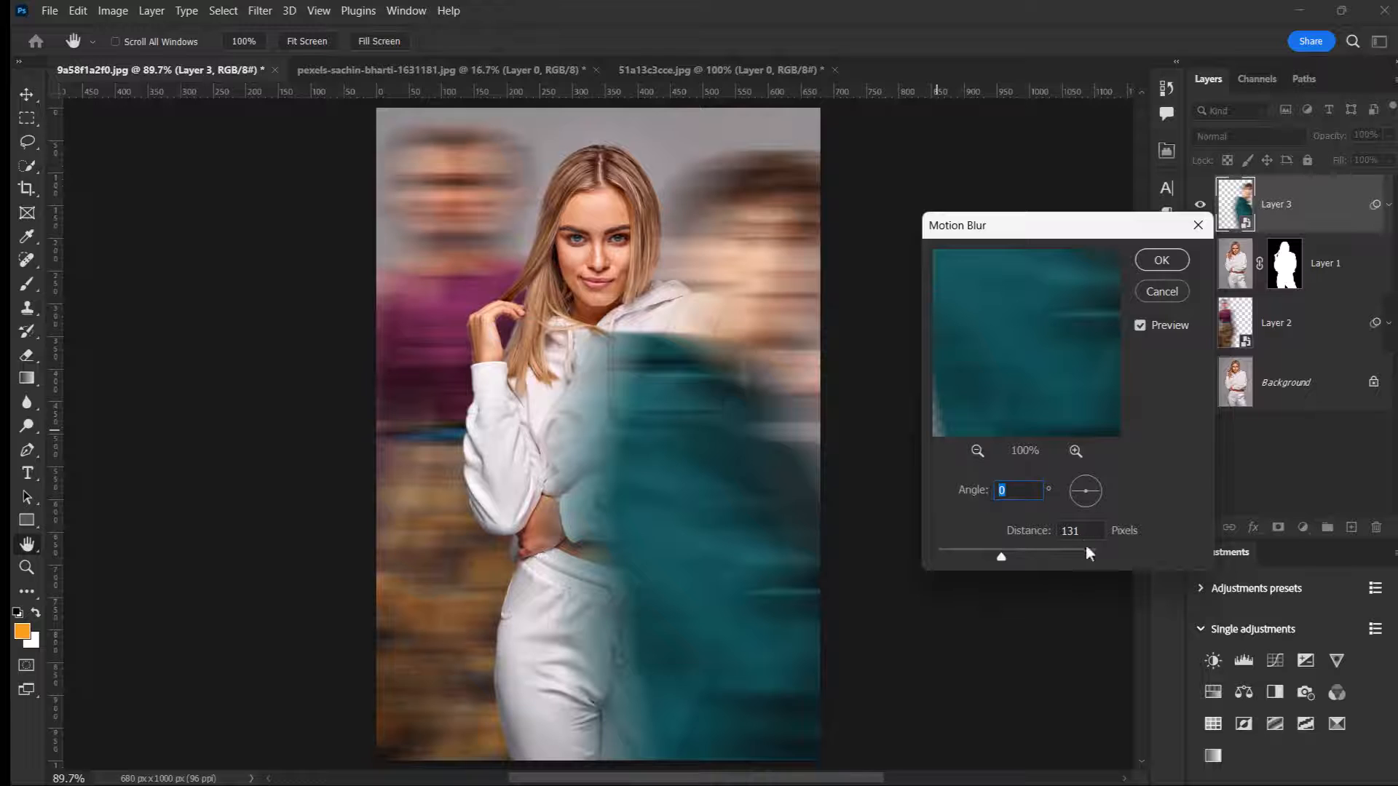
drag(1085, 533, 1074, 535)
text(4)
click(1156, 259)
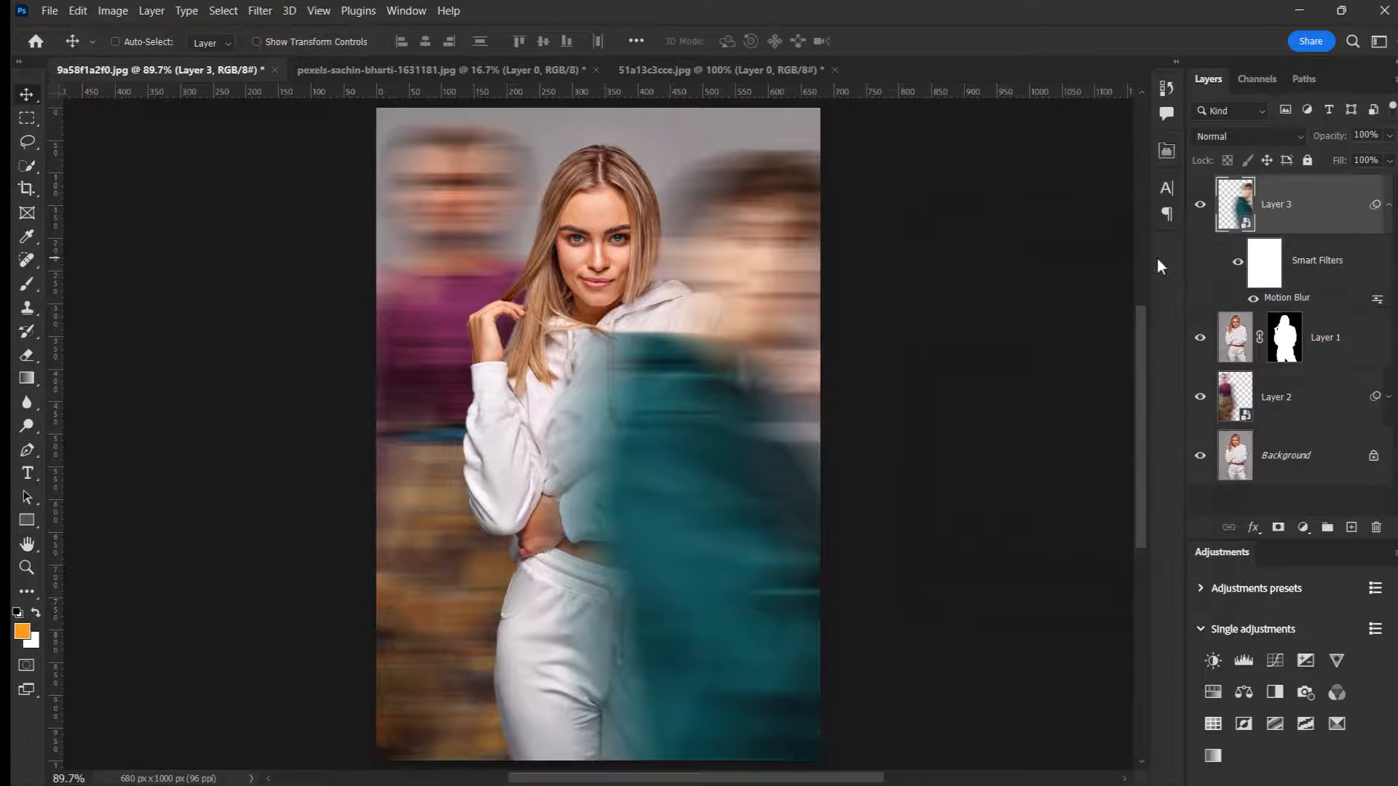
click(1390, 204)
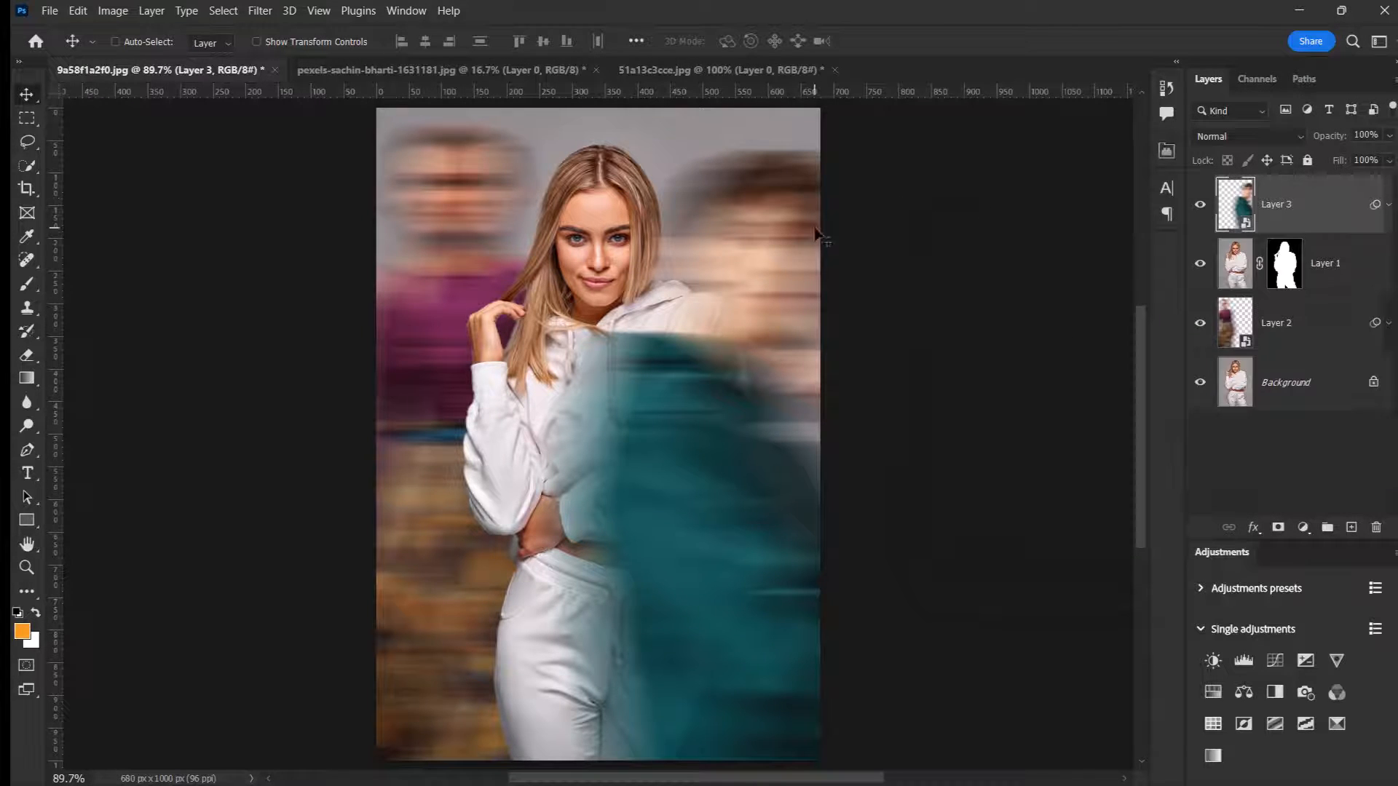
Step: Enlarge the blurred man on Layer 3 slightly to about 142.97%, keeping him at the photo's right edge
key(ctrl+t)
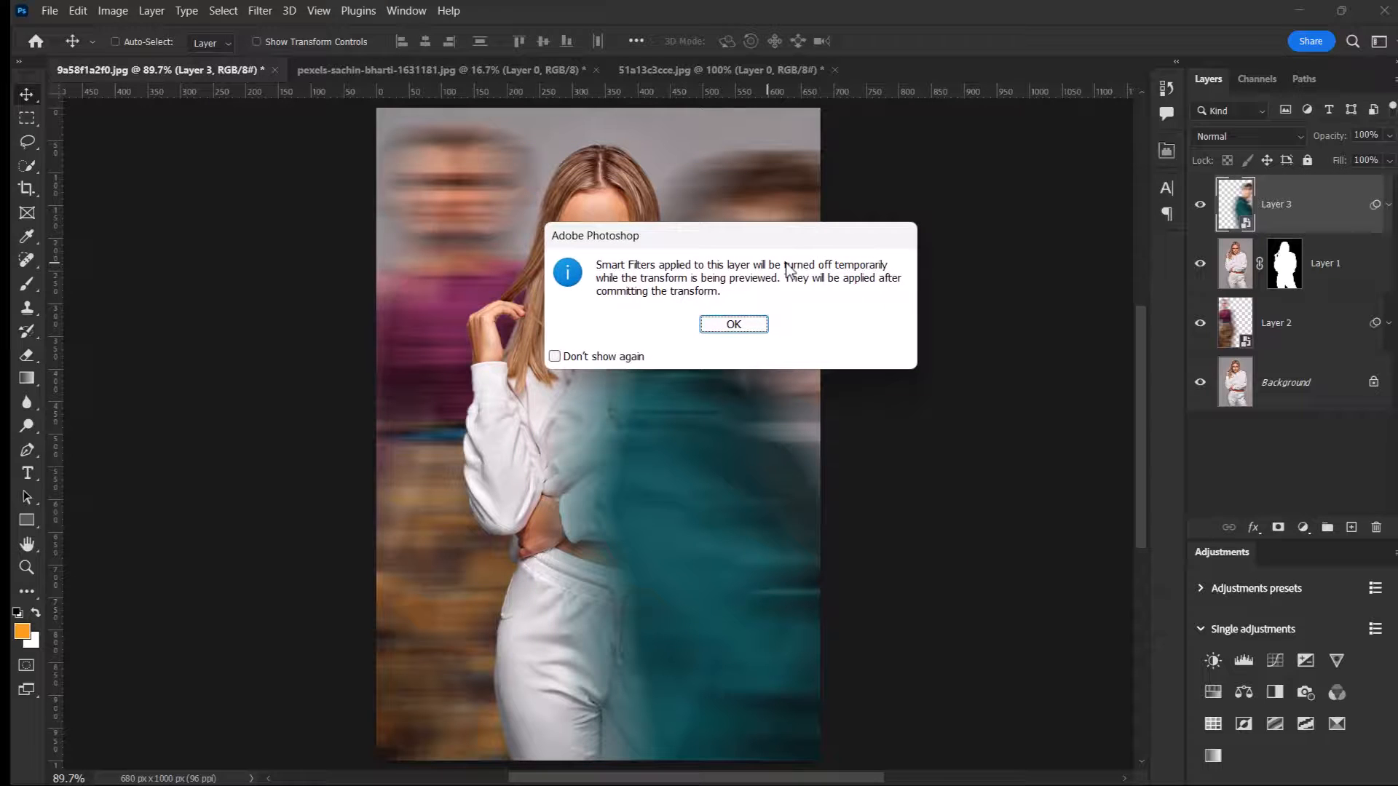
click(728, 324)
drag(970, 145, 982, 130)
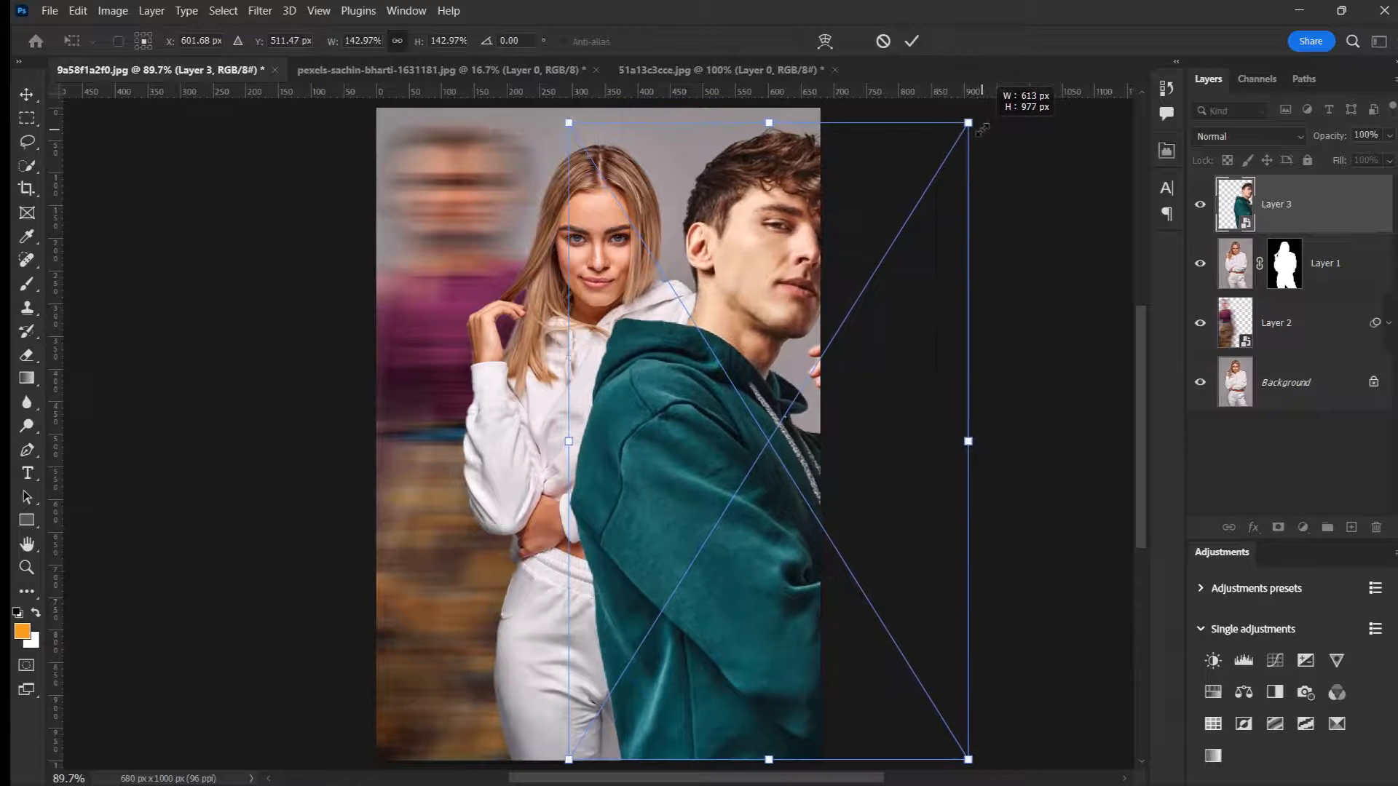
click(911, 41)
scroll(710, 328, down, 2)
scroll(707, 325, up, 3)
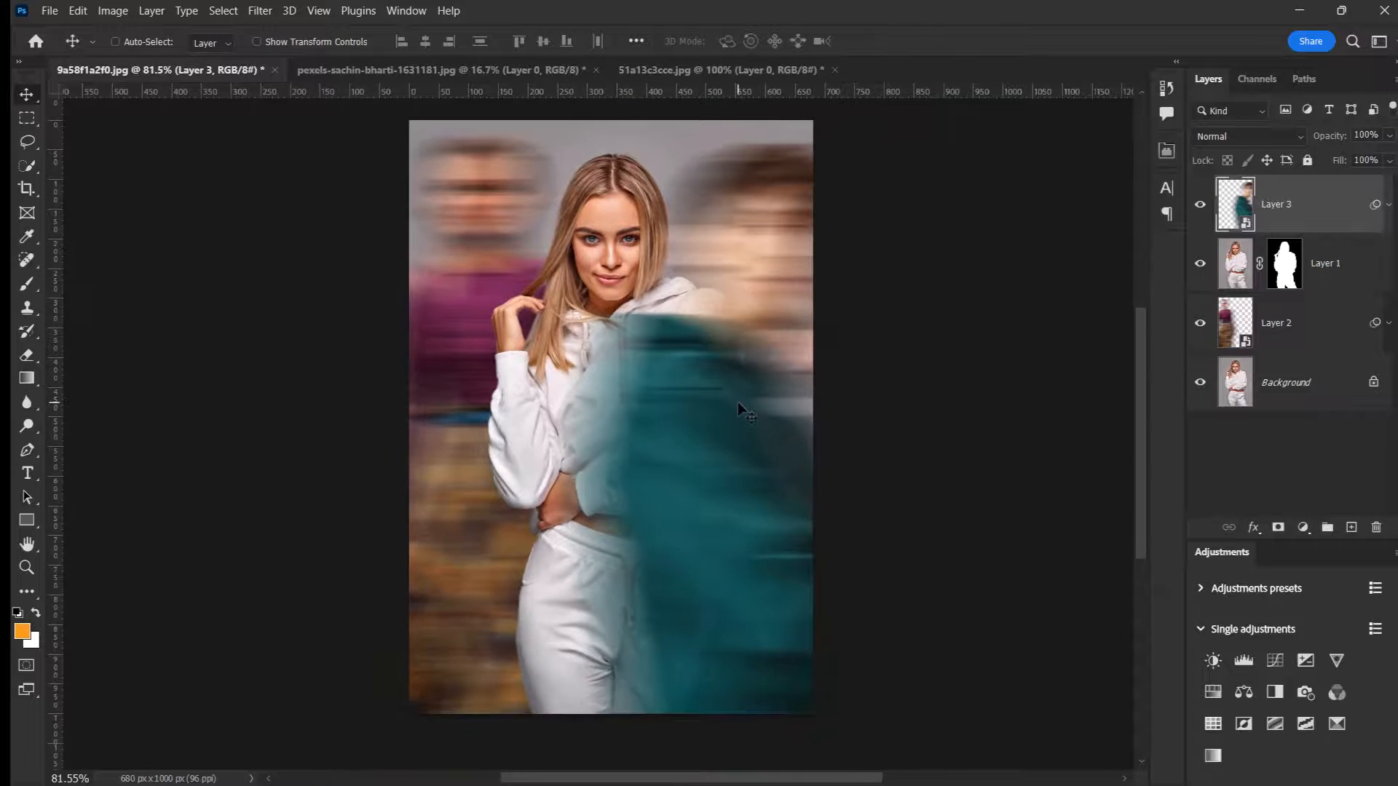
drag(732, 405, 738, 403)
Step: Add a Color Lookup adjustment above all layers using the DropBlues.3DL 3D LUT
click(1213, 726)
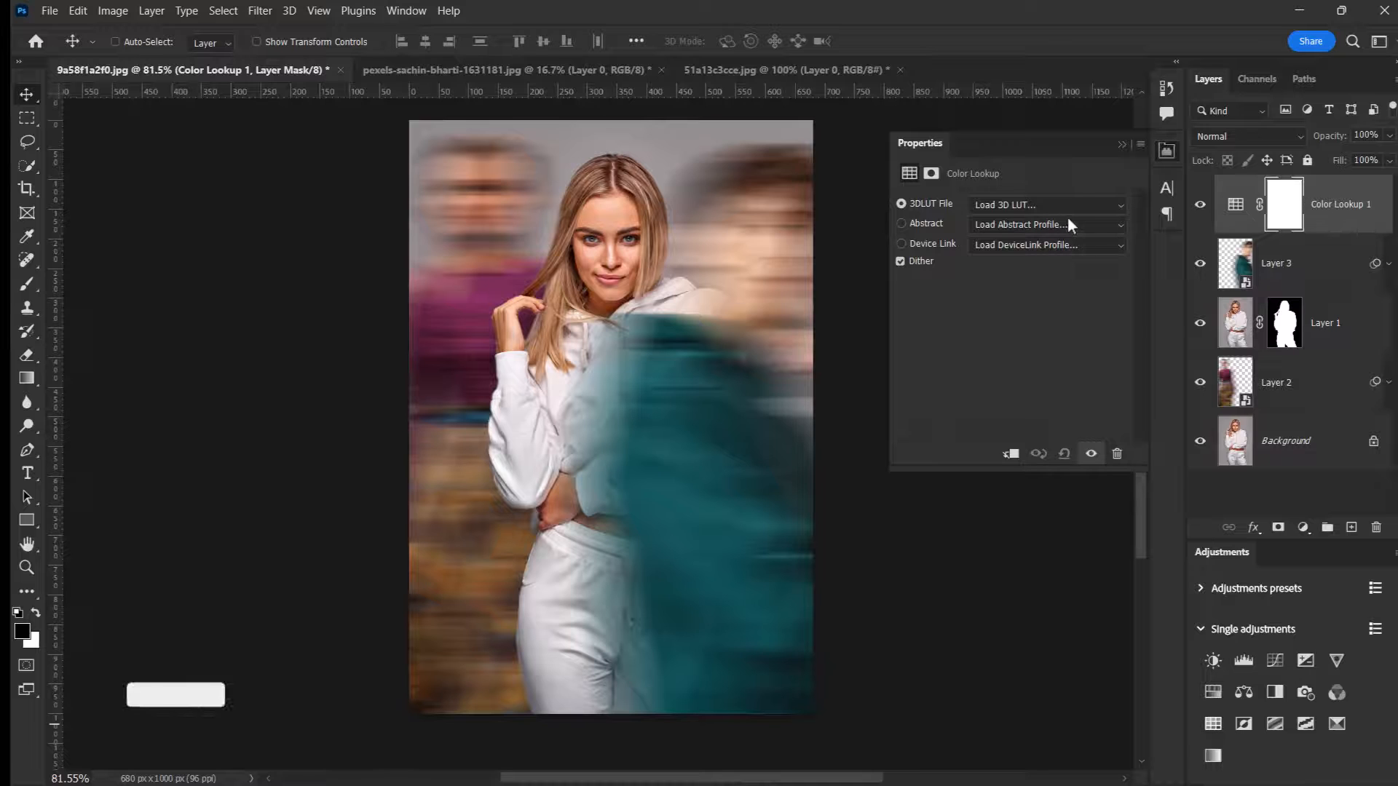
click(1024, 207)
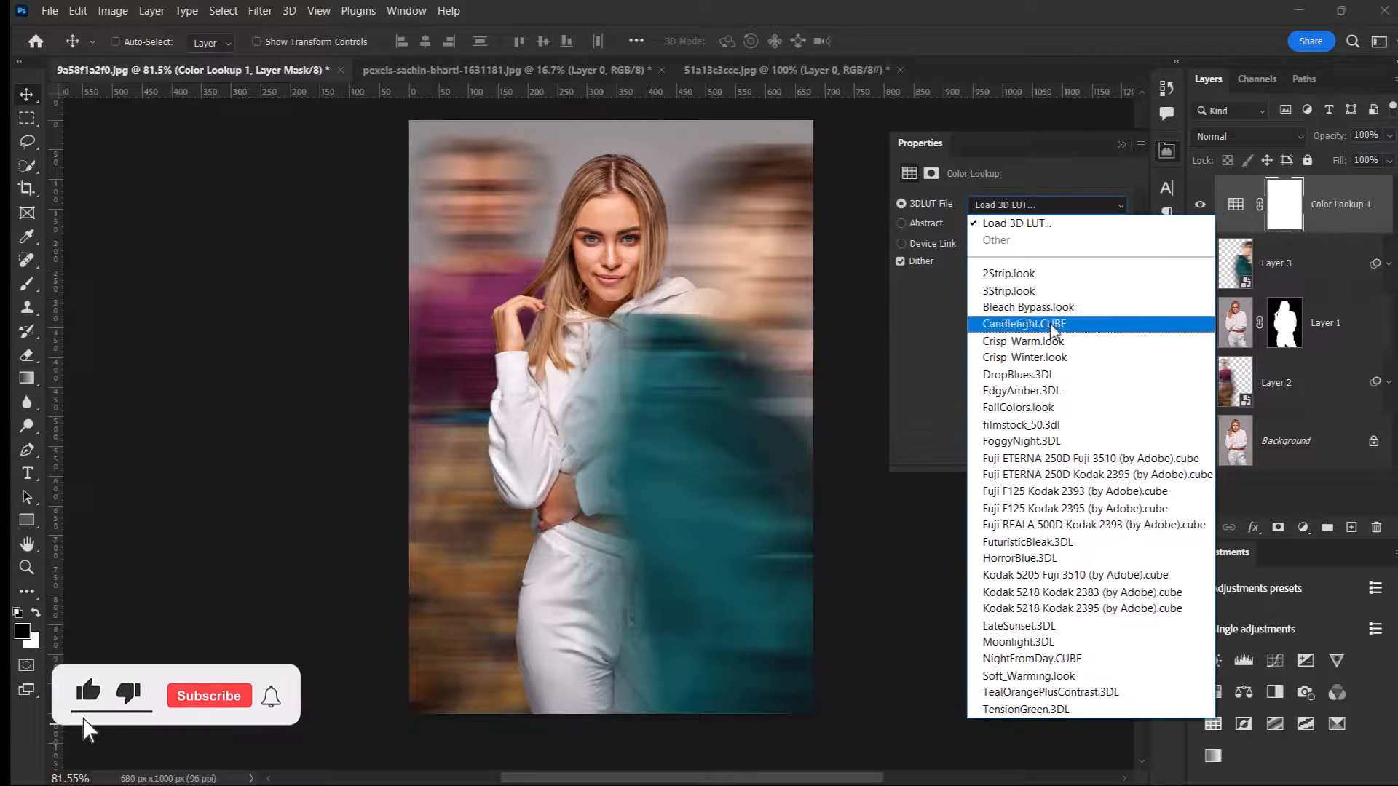
click(1039, 375)
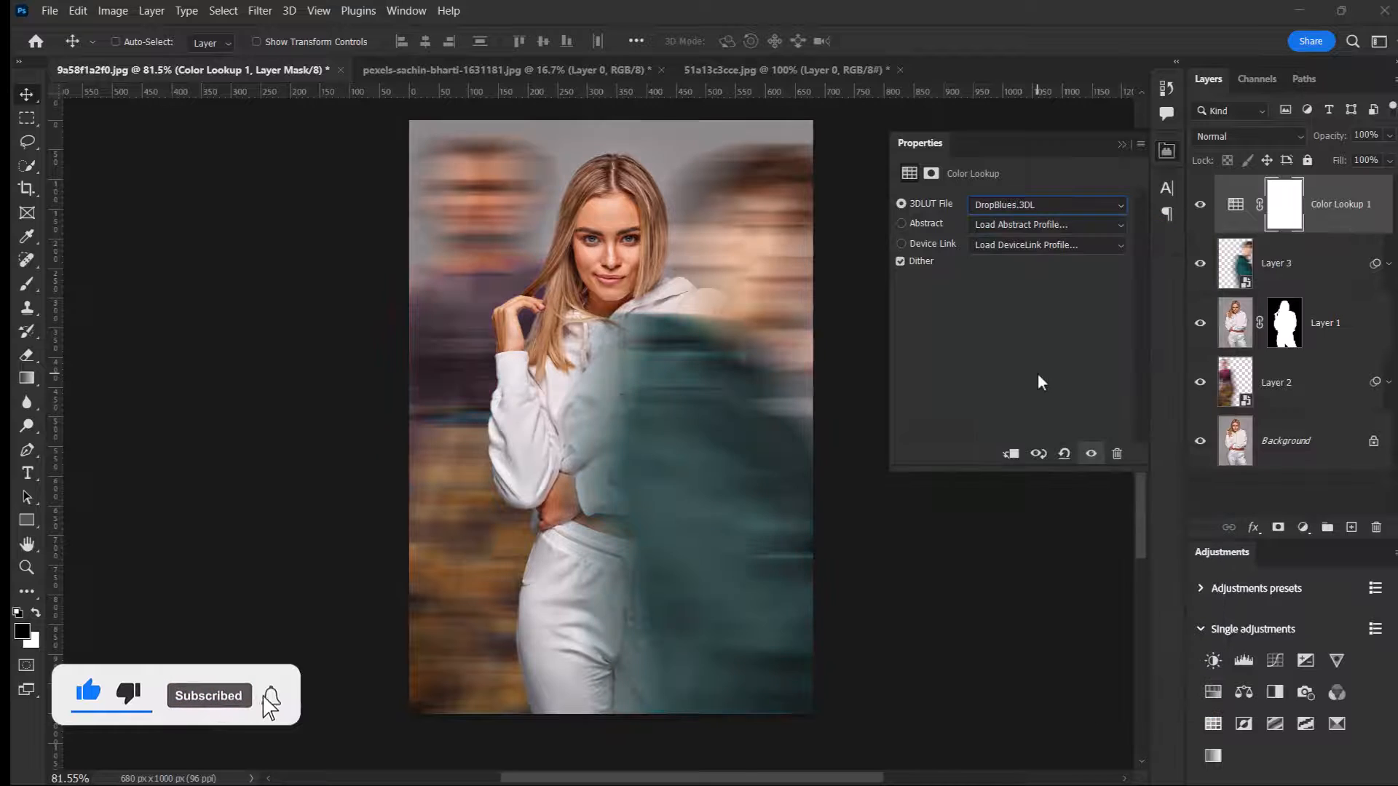
click(1121, 144)
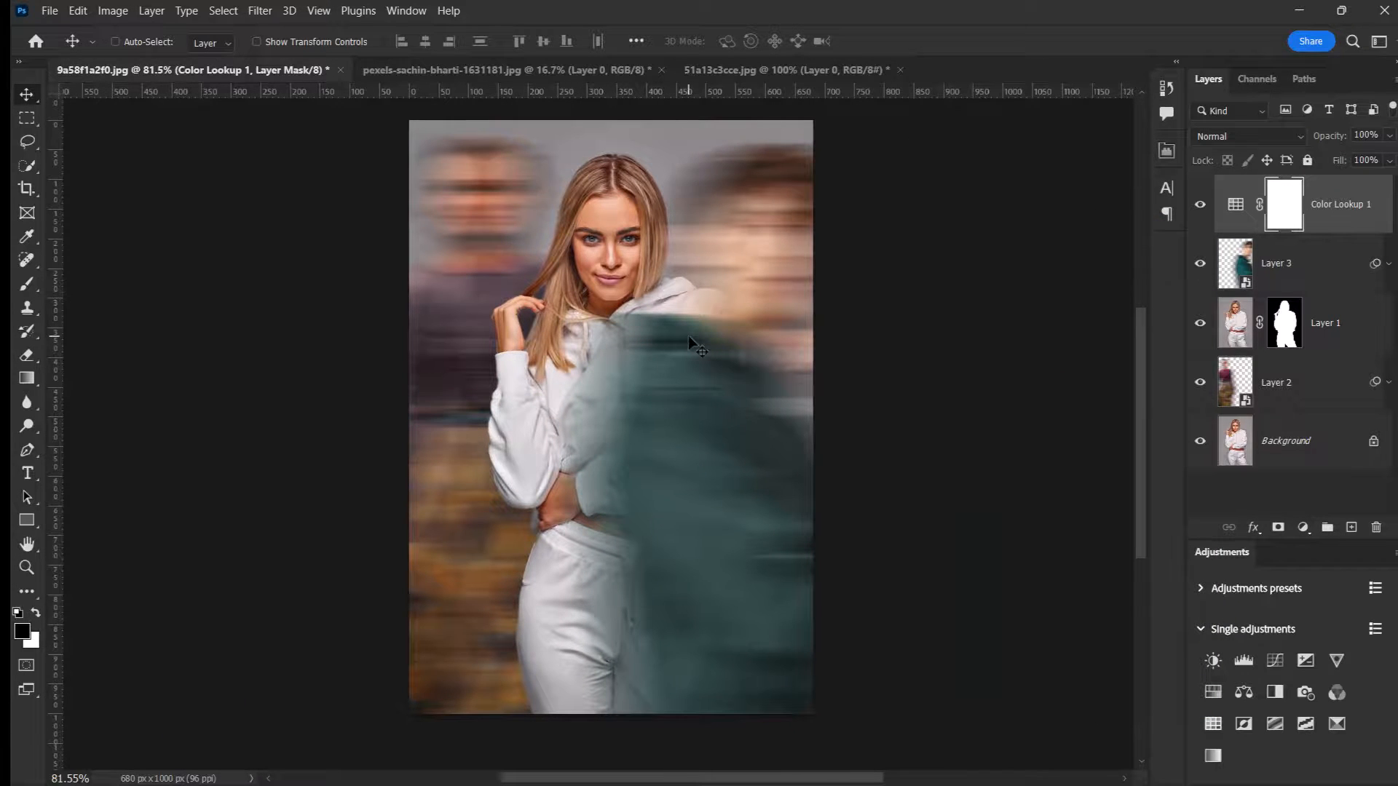
scroll(688, 335, up, 1)
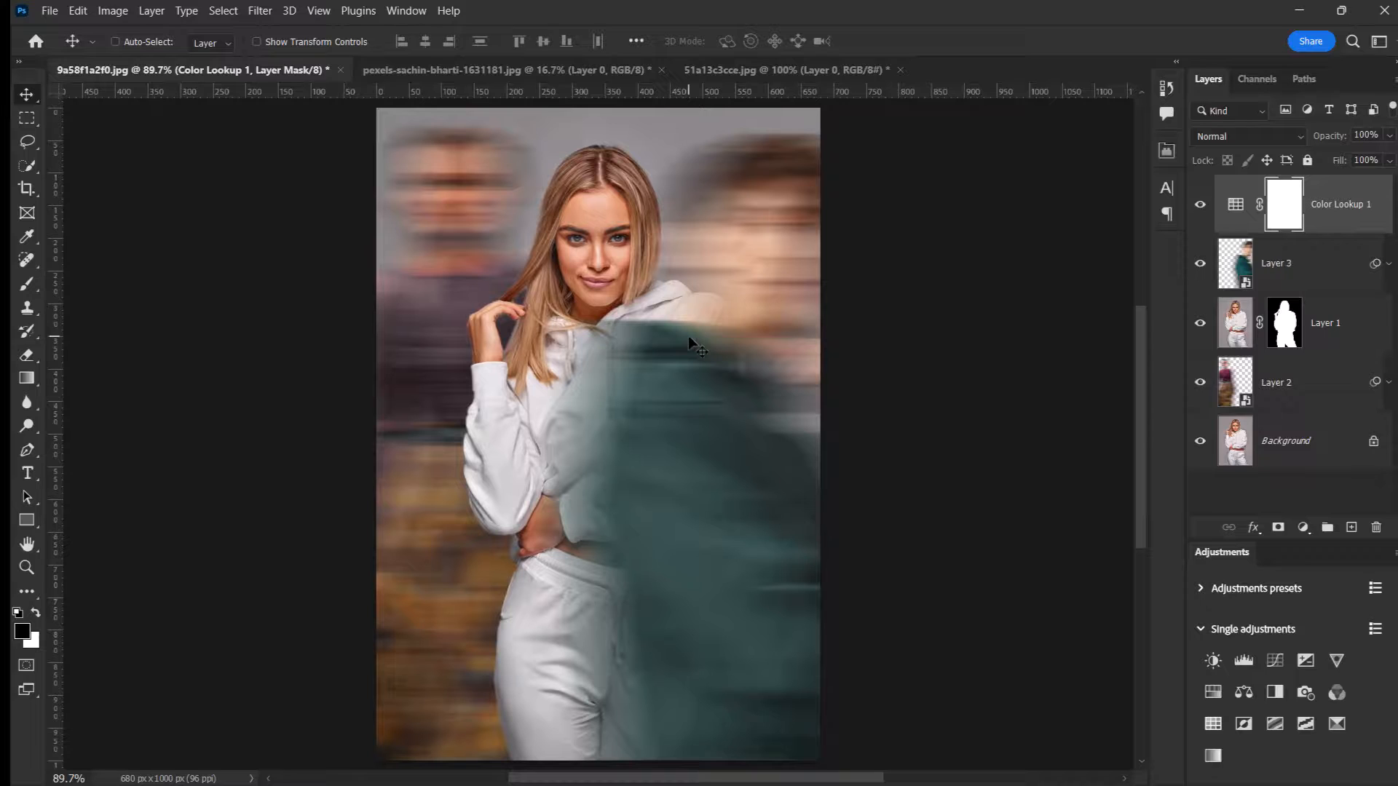